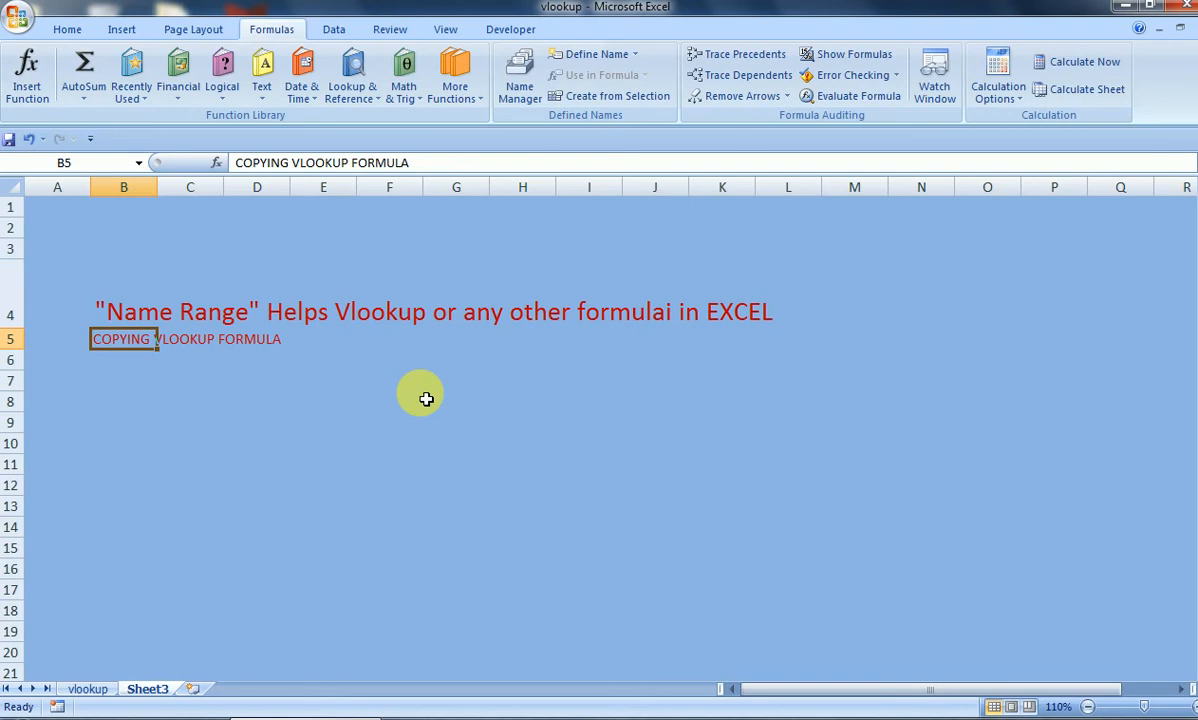
Switch to the vlookup worksheet.
{"action": "left_click", "coordinate": [84, 690]}
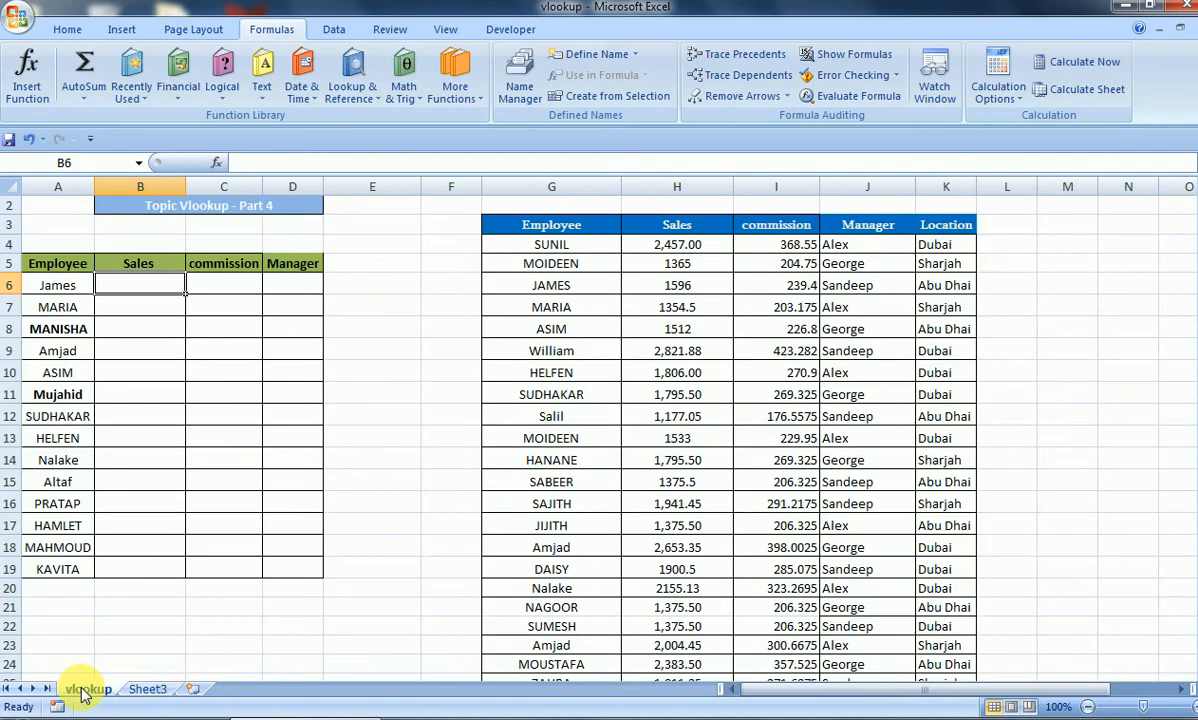
{"action": "left_click", "coordinate": [421, 303]}
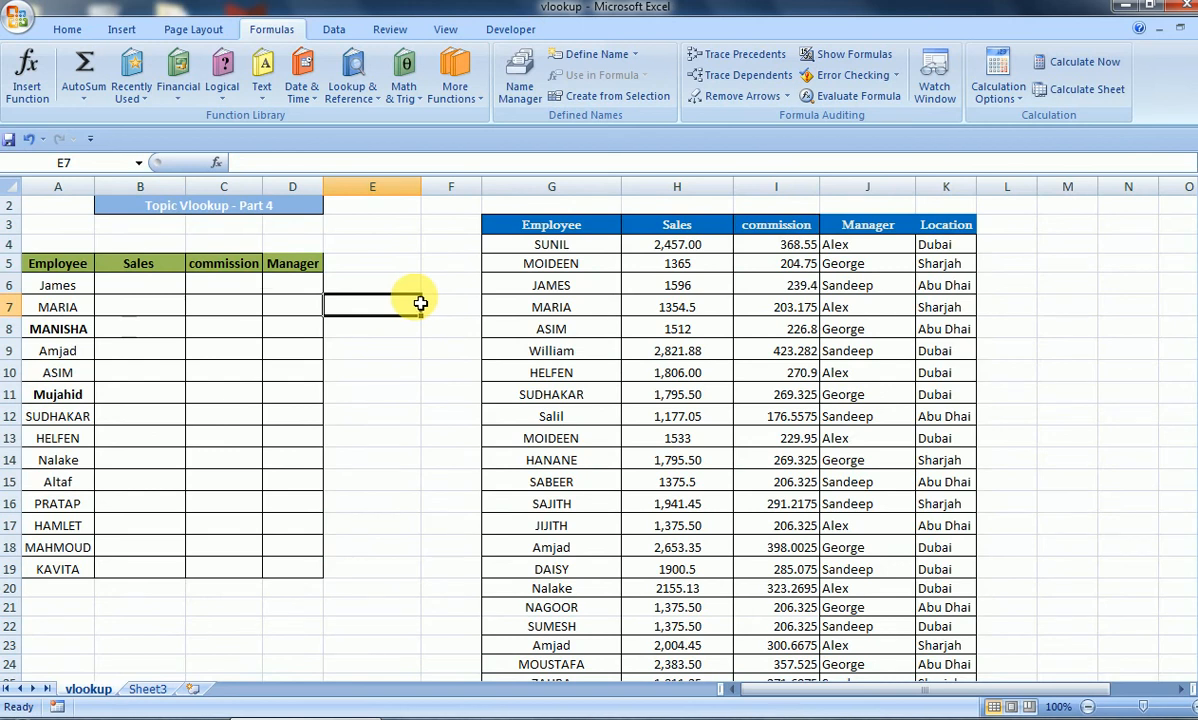
{"action": "left_click", "coordinate": [133, 292]}
{"action": "type", "text": "="}
{"action": "key", "text": "Escape"}
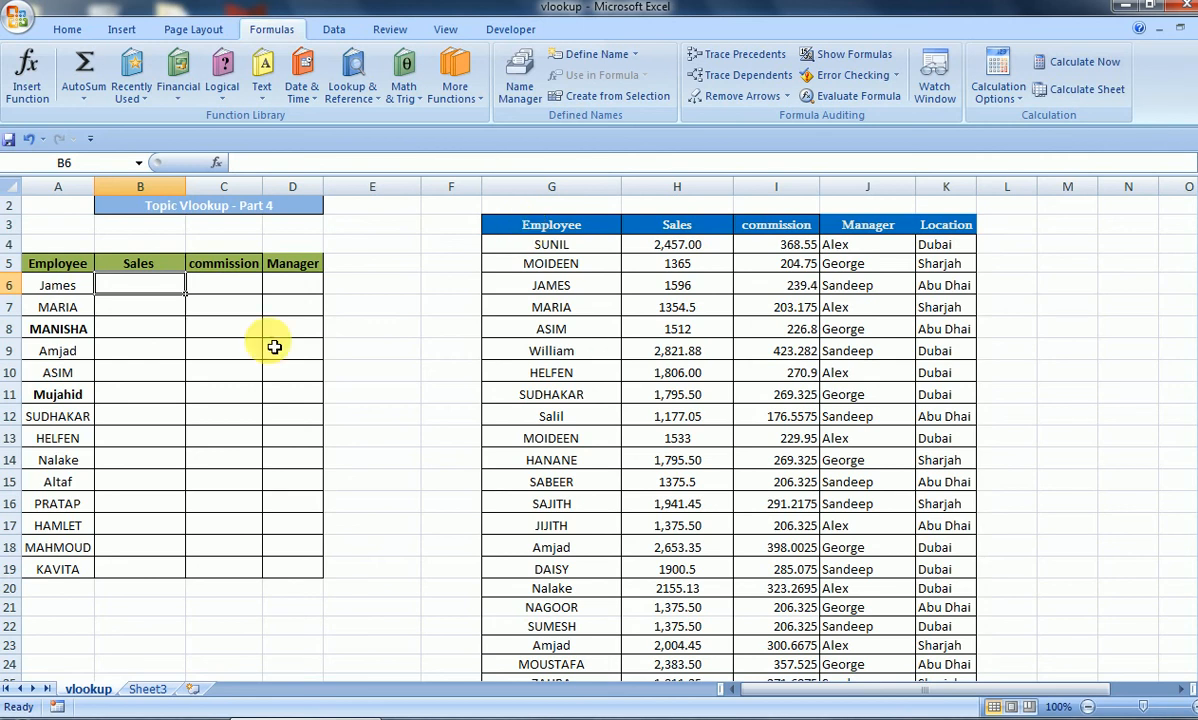
{"action": "left_click", "coordinate": [240, 347]}
Enter the formula =VLOOKUP(A6,$G$3:$K$64,2,0) in B6 to look up the first employee's sales.
{"action": "left_click", "coordinate": [158, 290]}
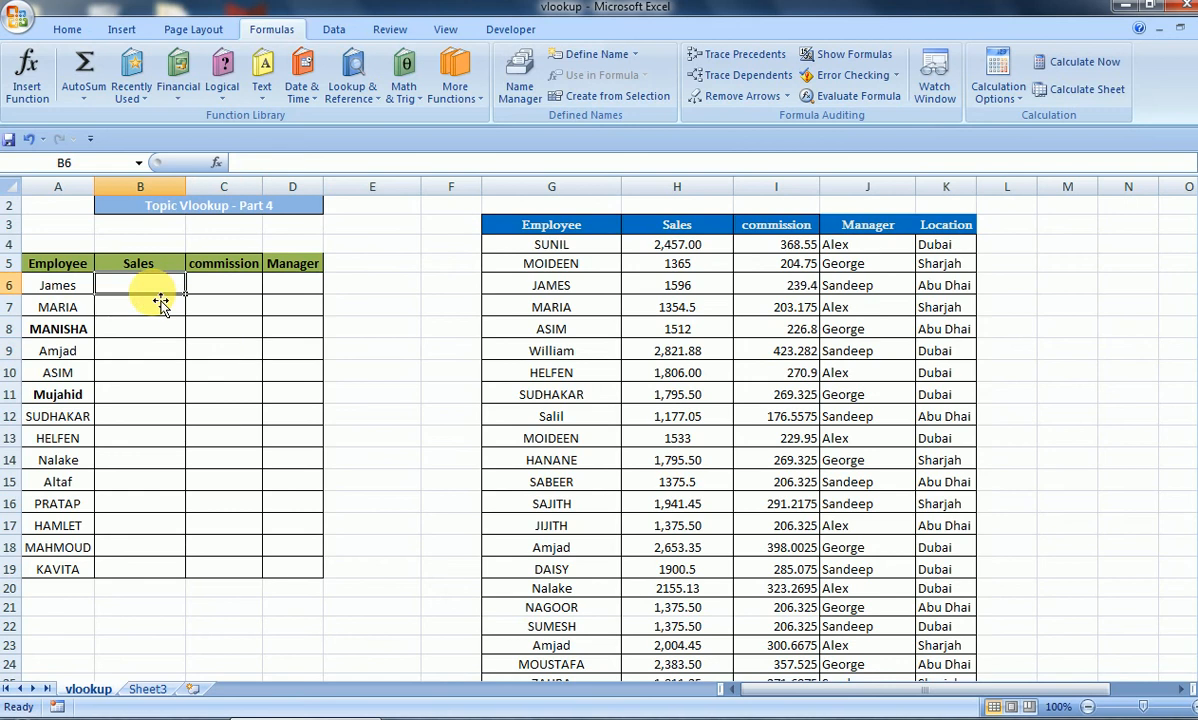
{"action": "type", "text": "="}
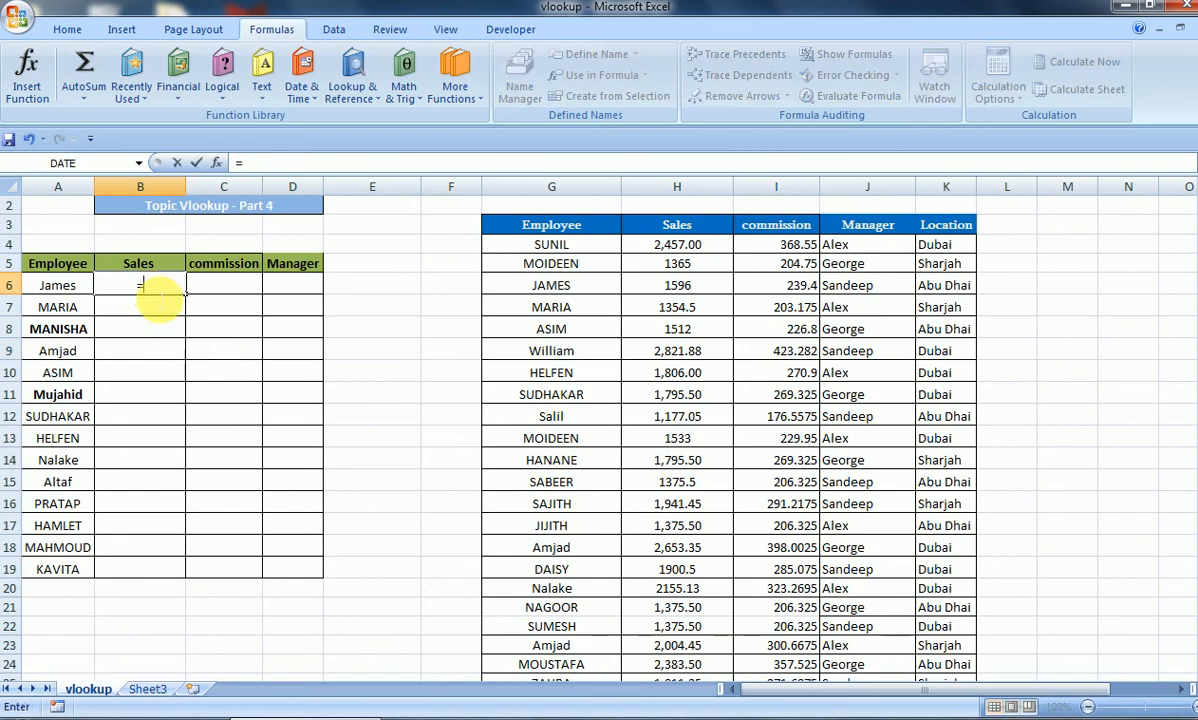
{"action": "type", "text": "vl"}
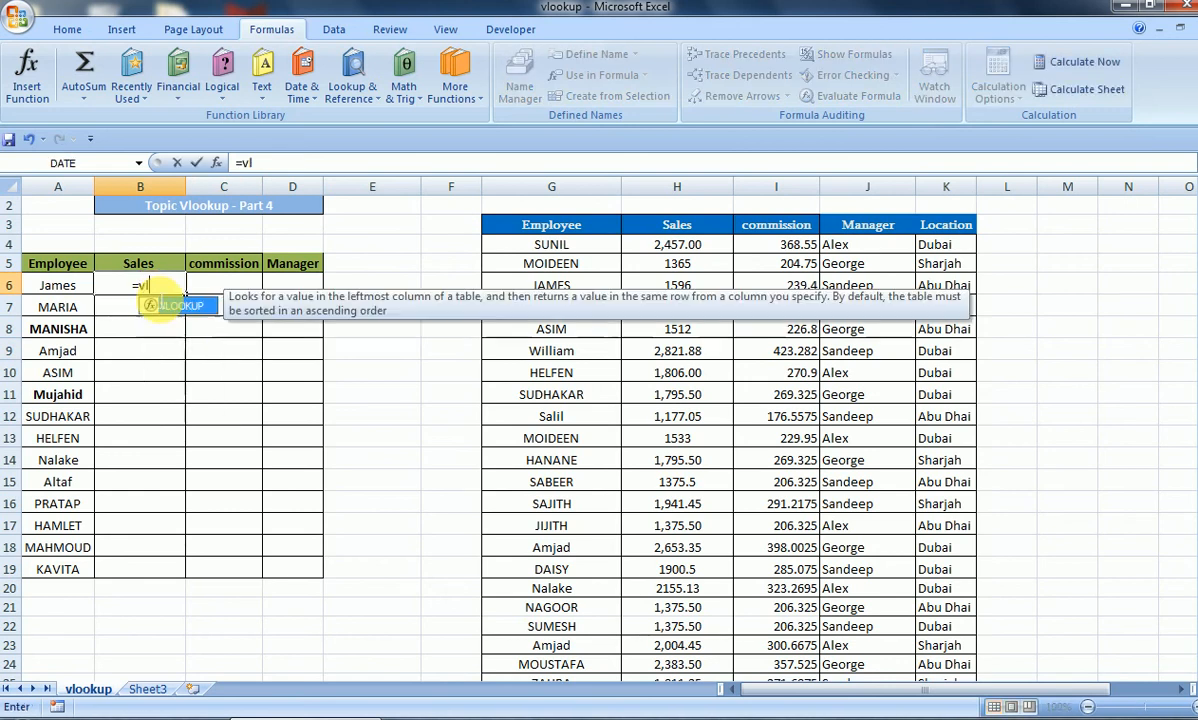
{"action": "double_click", "coordinate": [158, 304]}
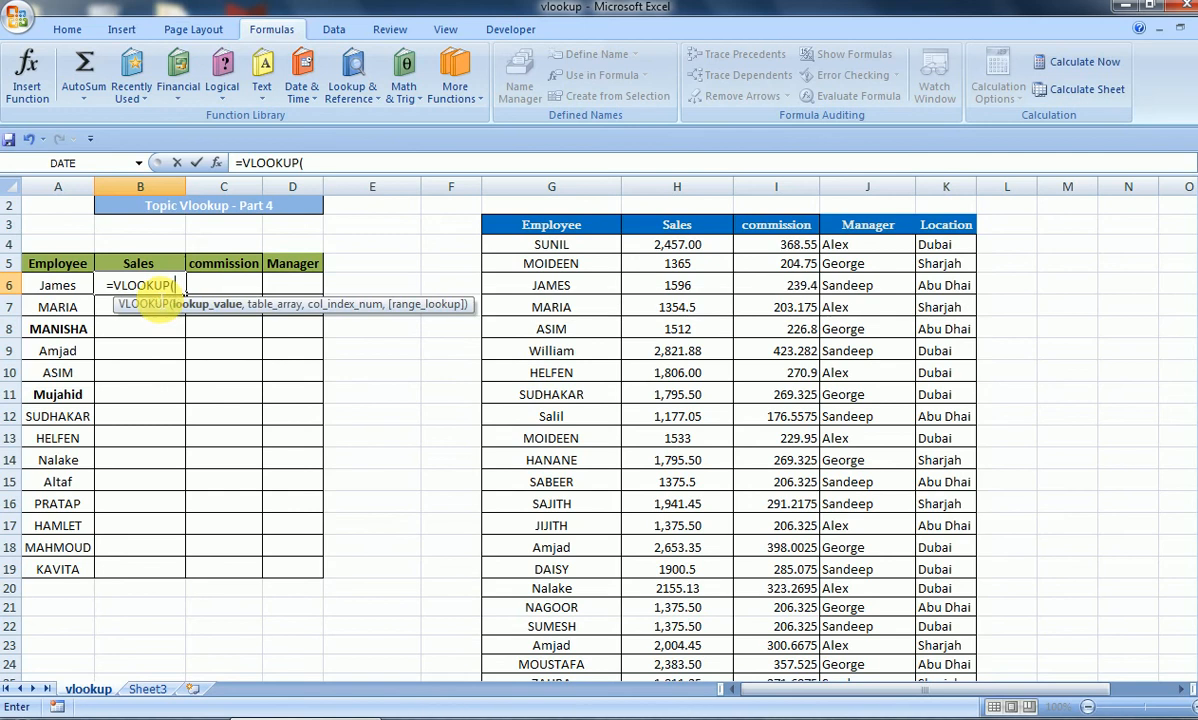
{"action": "left_click", "coordinate": [59, 291]}
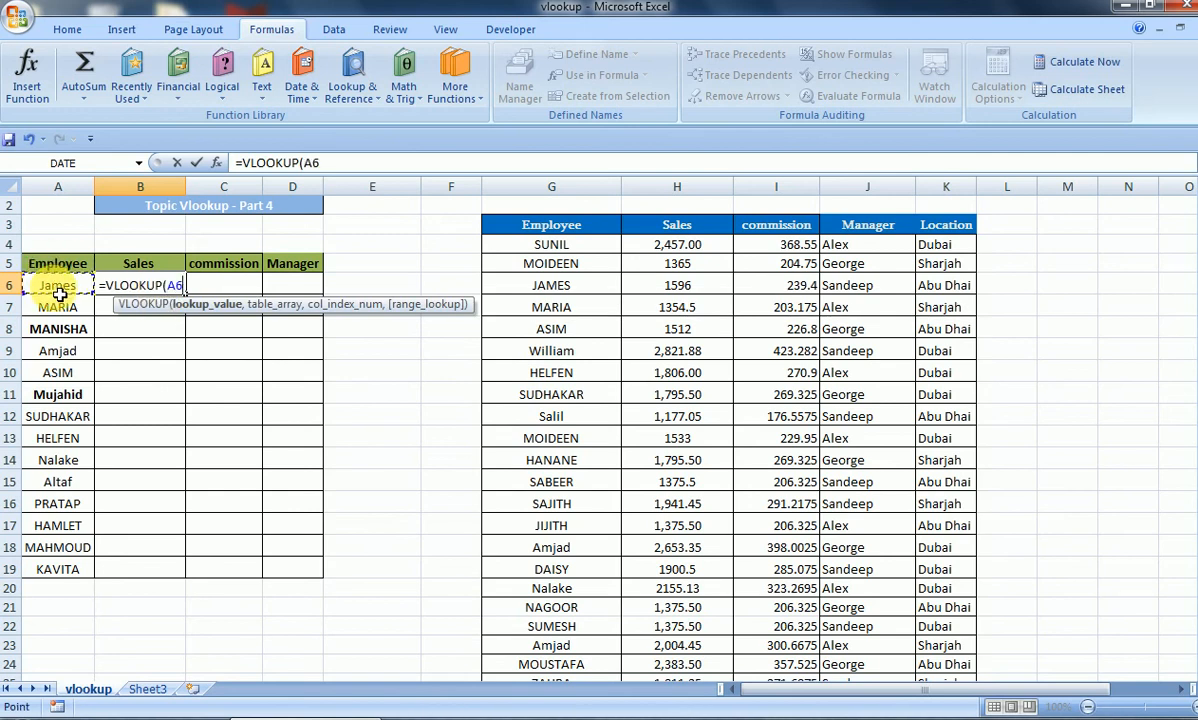
{"action": "type", "text": ","}
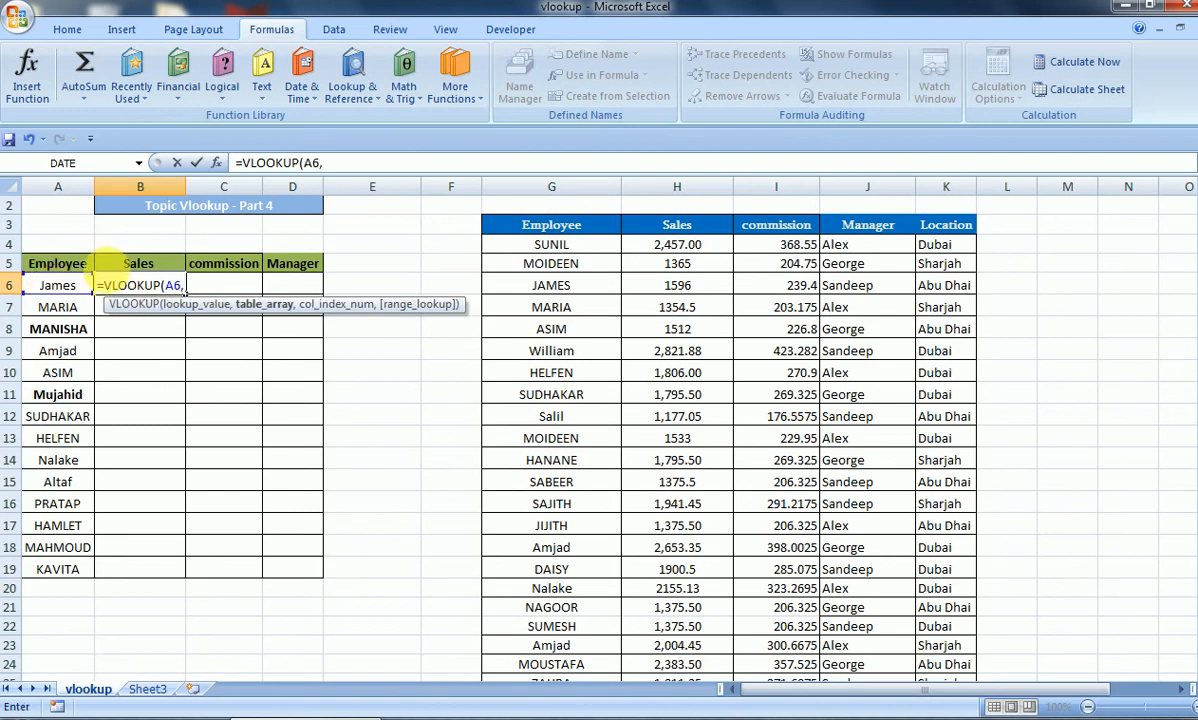
{"action": "left_click_drag", "start_coordinate": [539, 228], "coordinate": [946, 228]}
{"action": "key", "text": "ctrl+shift+Down"}
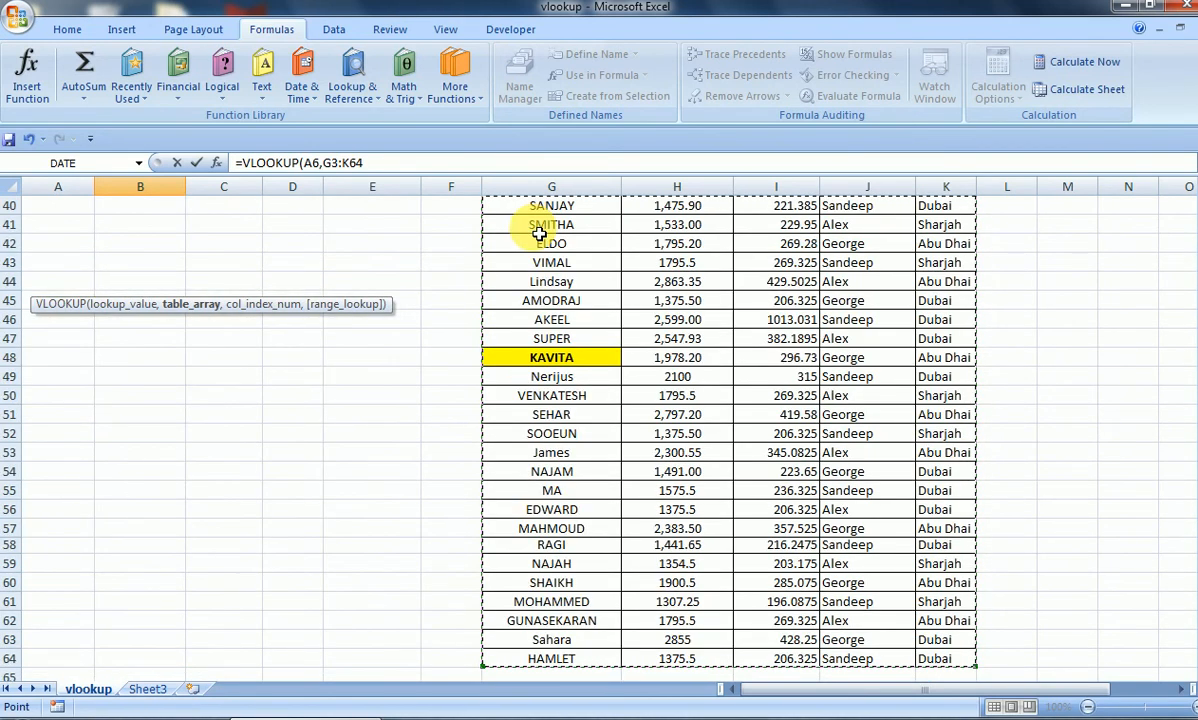
{"action": "key", "text": "F4"}
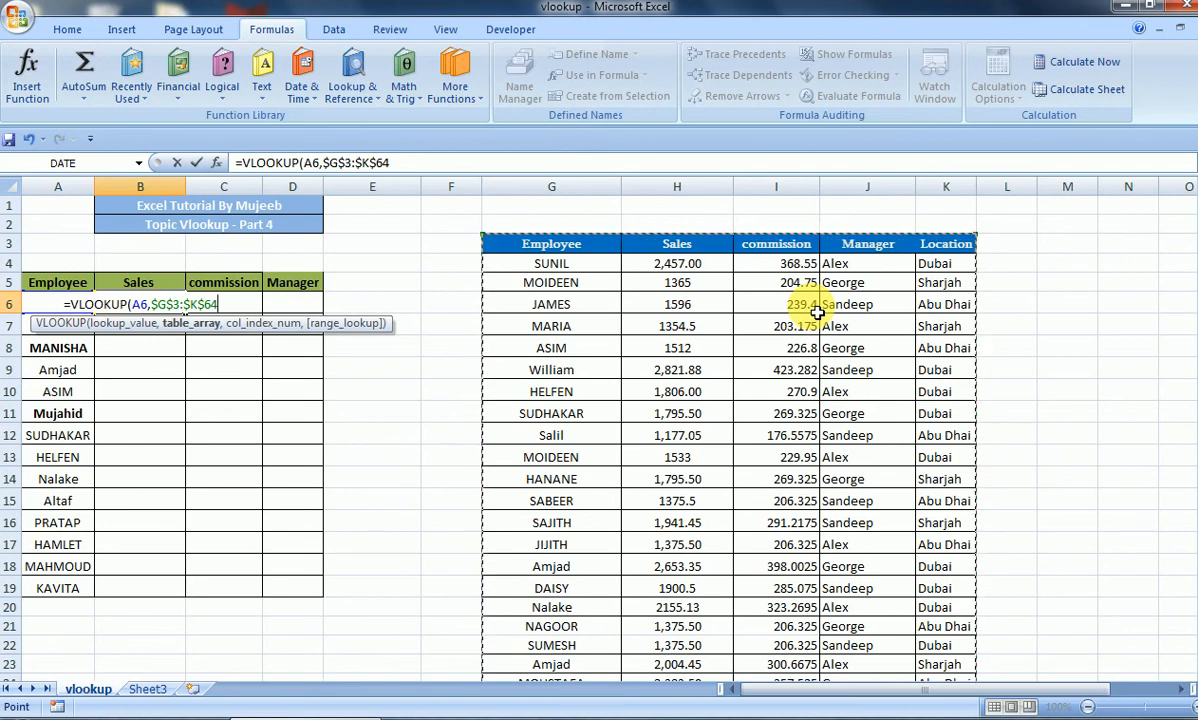
{"action": "type", "text": ","}
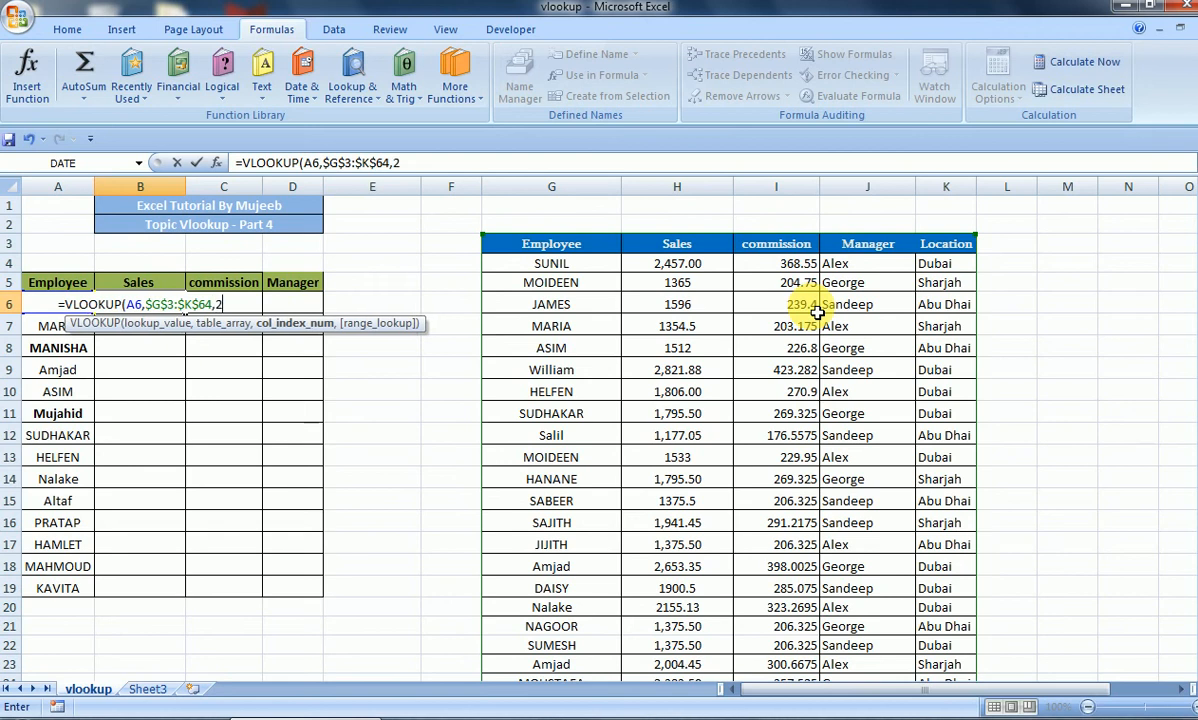
{"action": "type", "text": "2,0)"}
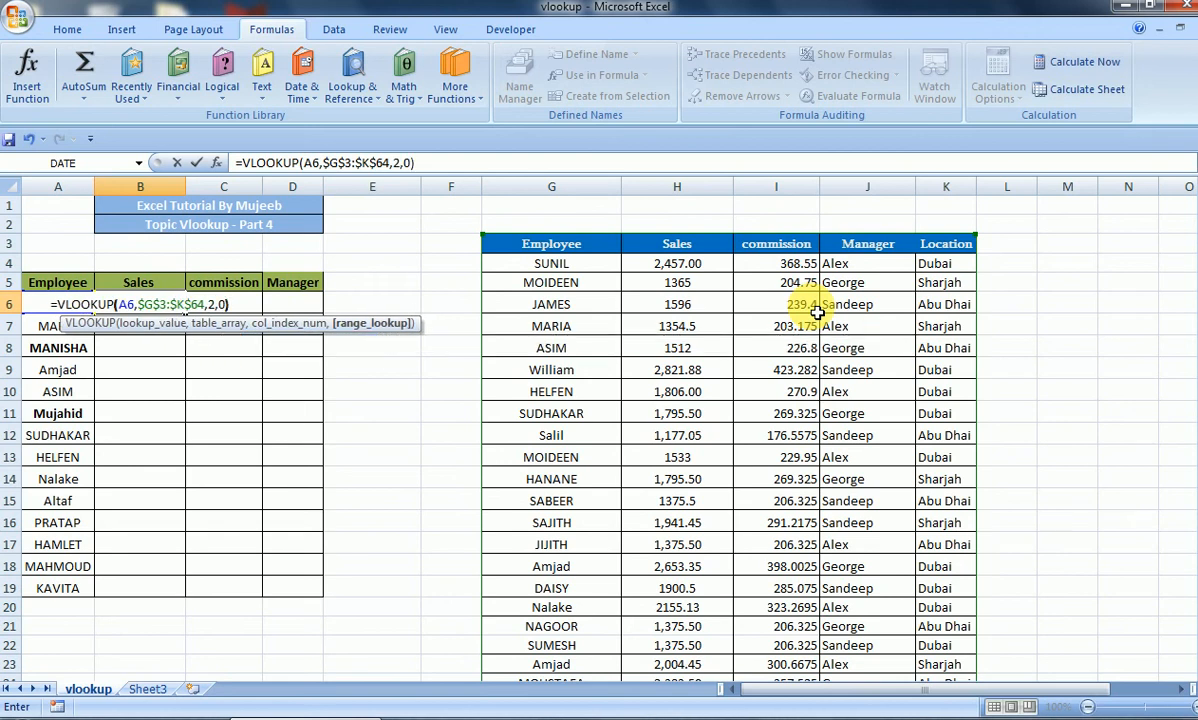
{"action": "key", "text": "Return"}
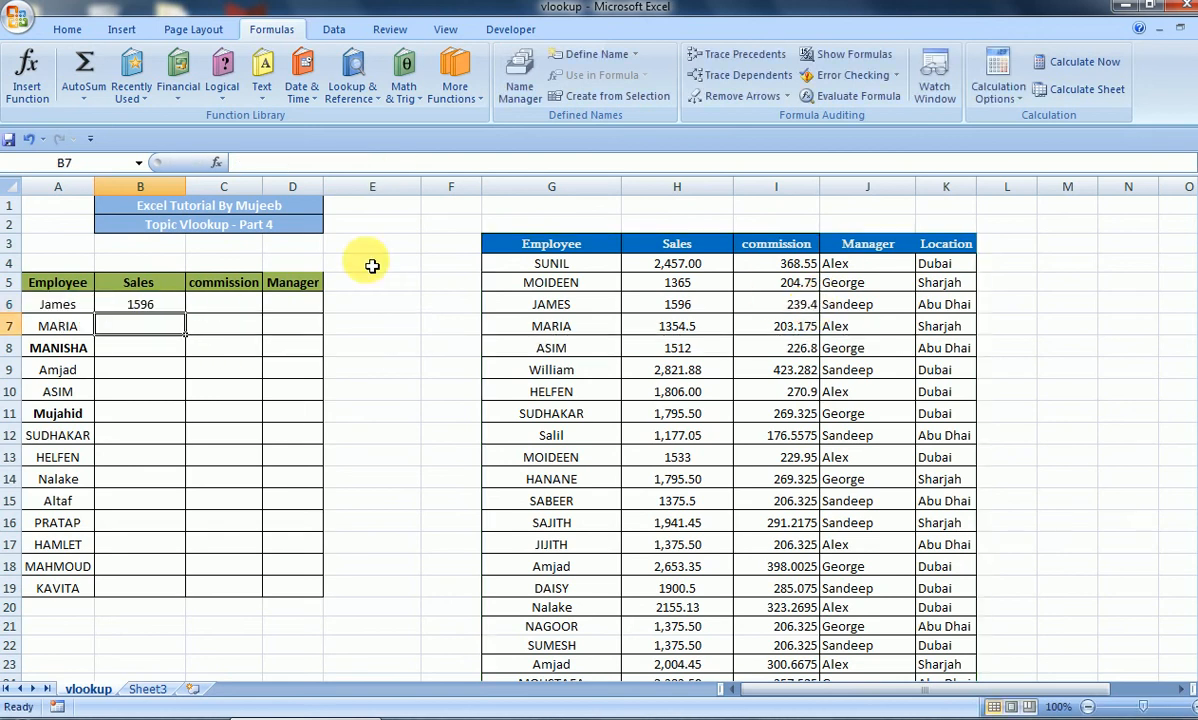
Fill the VLOOKUP formula from B6 down the Sales column through B19.
{"action": "left_click", "coordinate": [152, 306]}
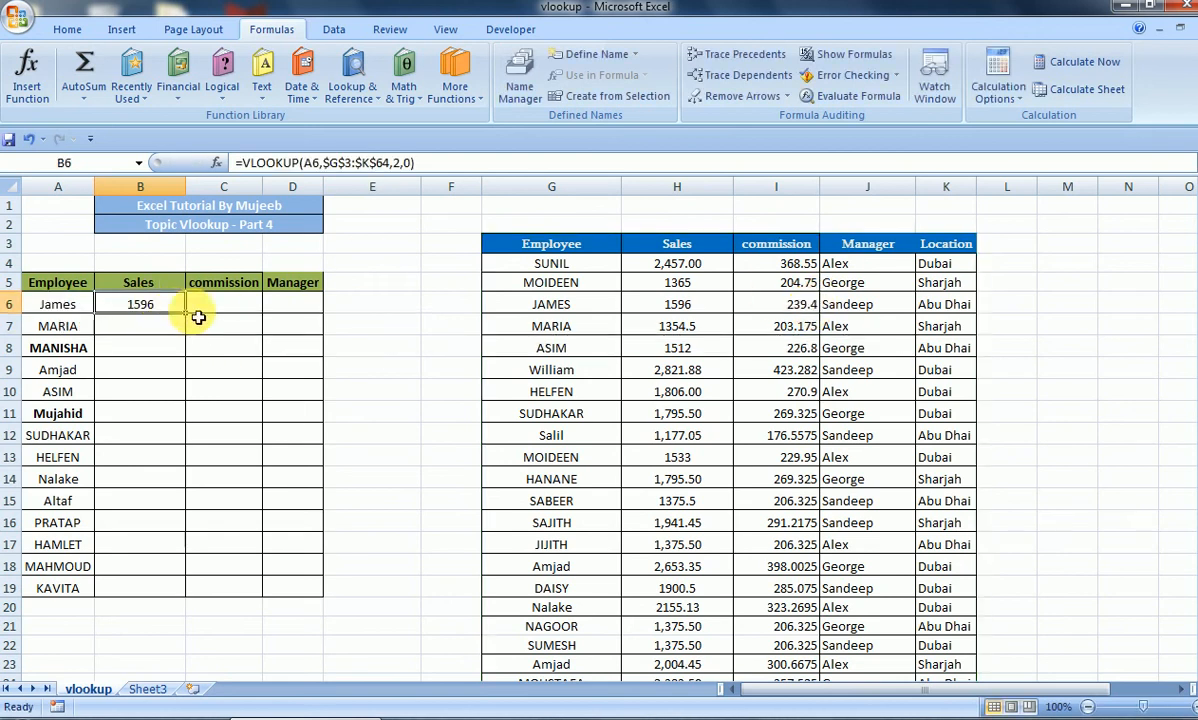
{"action": "double_click", "coordinate": [186, 316]}
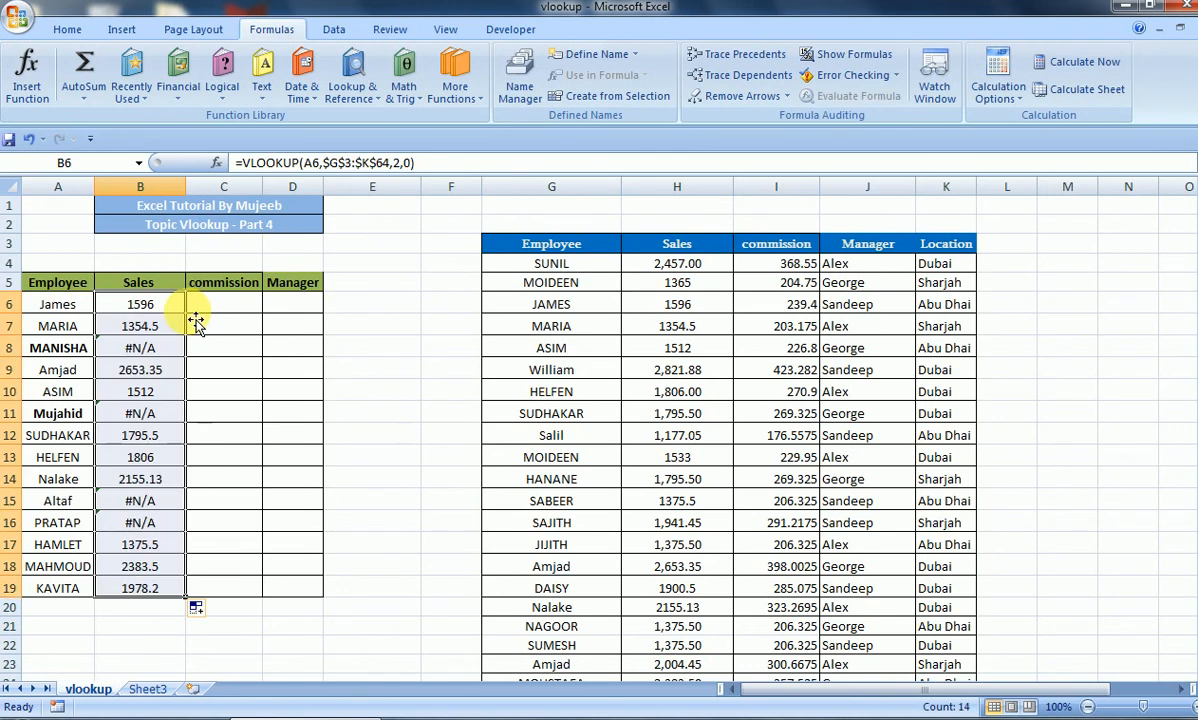
{"action": "left_click", "coordinate": [187, 312]}
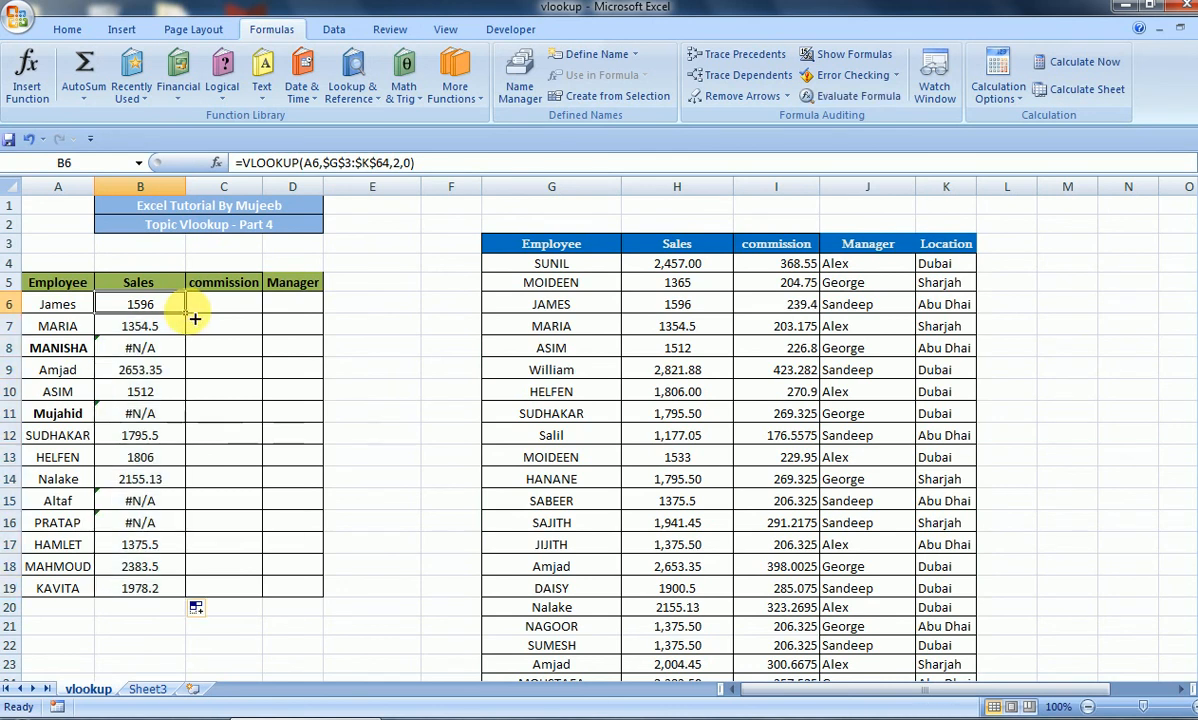
{"action": "double_click", "coordinate": [188, 314]}
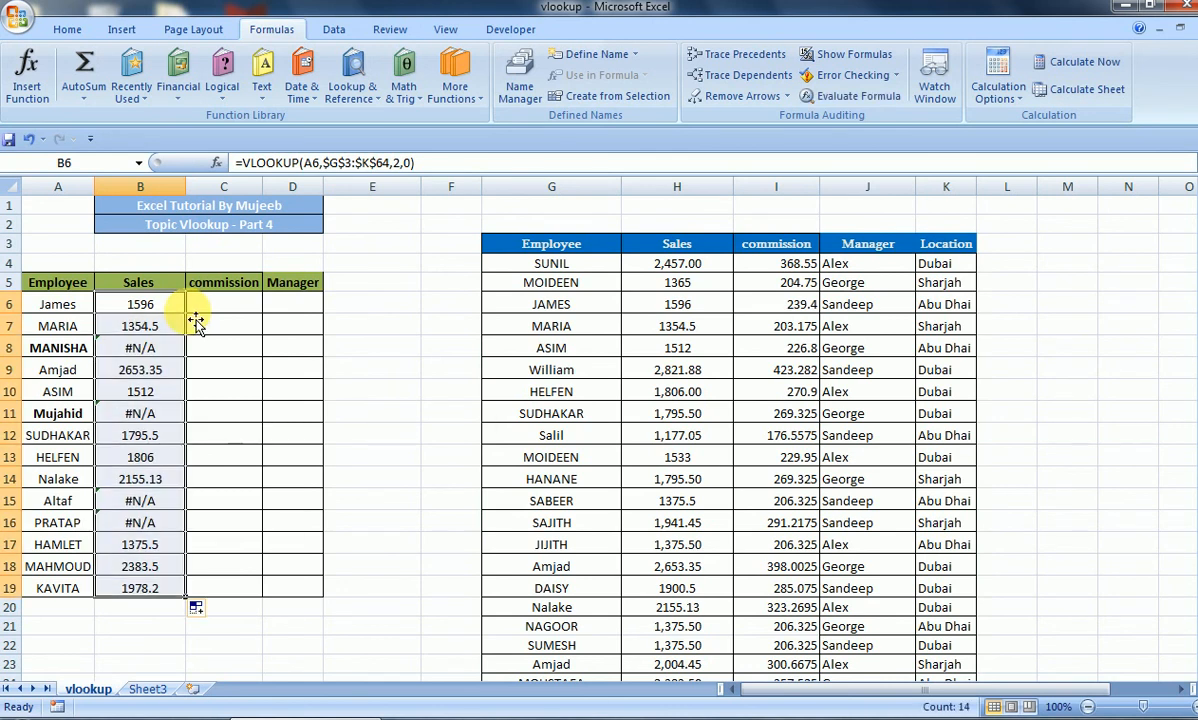
Clear the contents of the filled Sales cells B6:B19.
{"action": "right_click", "coordinate": [159, 320]}
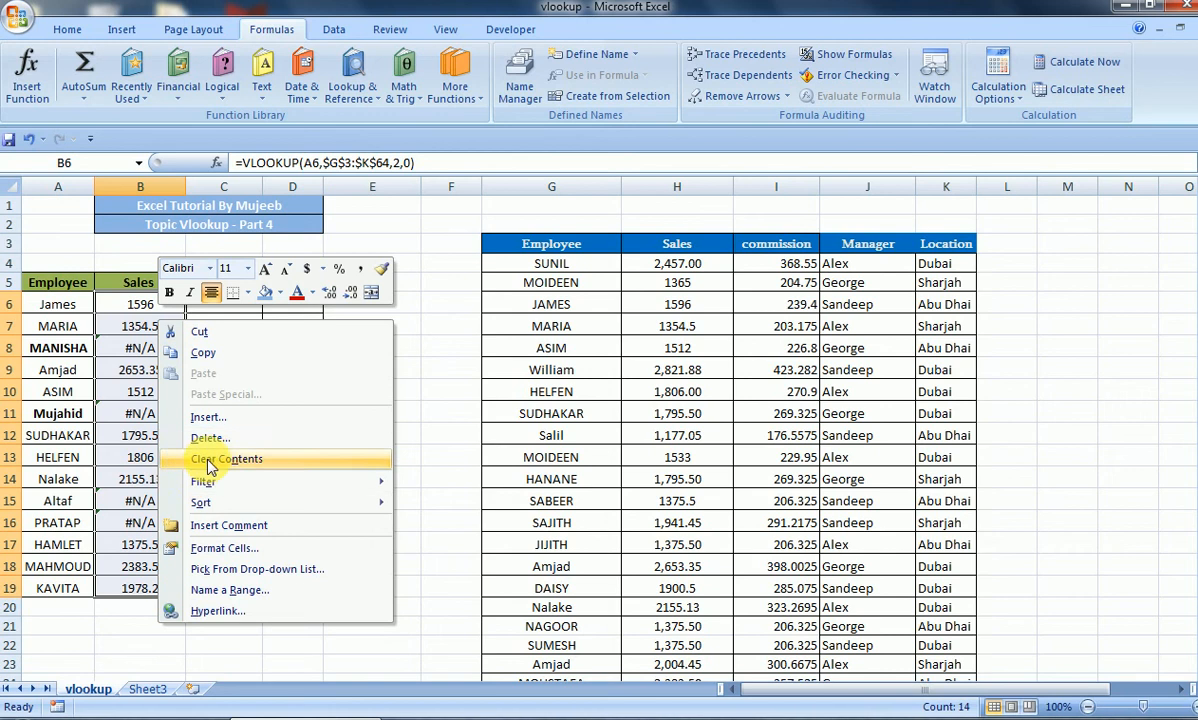
{"action": "left_click", "coordinate": [212, 462]}
{"action": "left_click", "coordinate": [252, 418]}
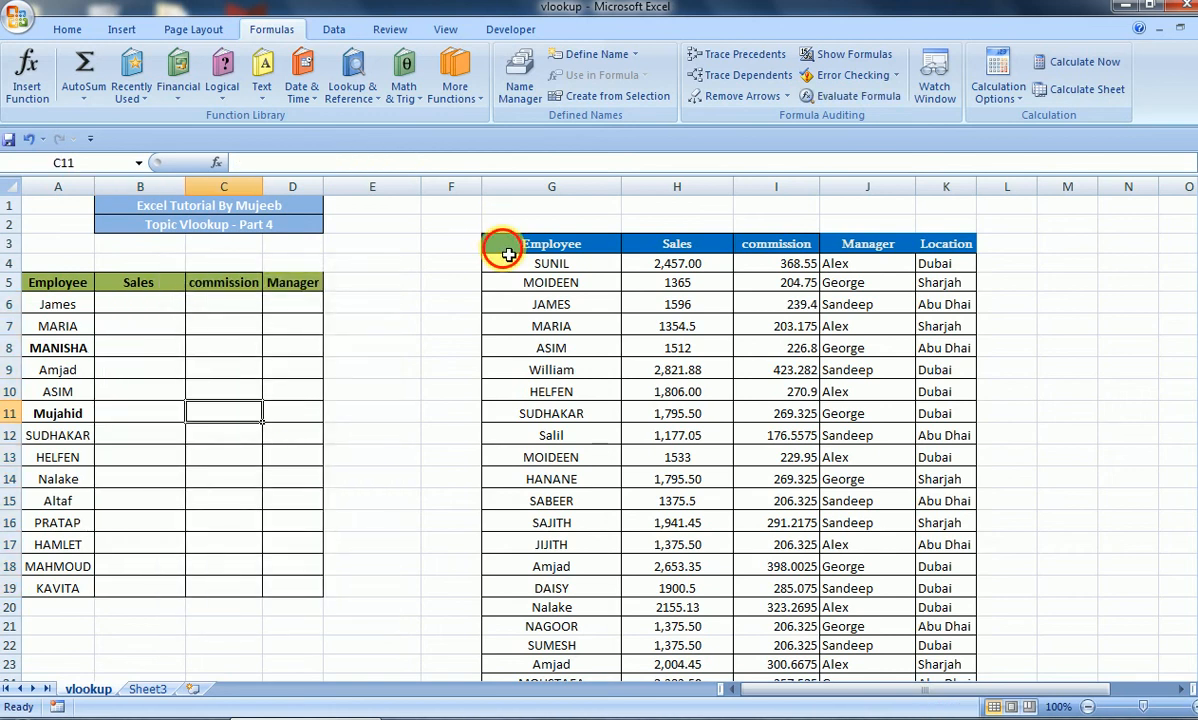
Select the whole employee data table with its headers, range G3:K64.
{"action": "left_click", "coordinate": [508, 255]}
{"action": "key", "text": "shift+Right"}
{"action": "key", "text": "shift+Right"}
{"action": "key", "text": "shift+Right"}
{"action": "key", "text": "shift+Right"}
{"action": "key", "text": "ctrl+shift+Down"}
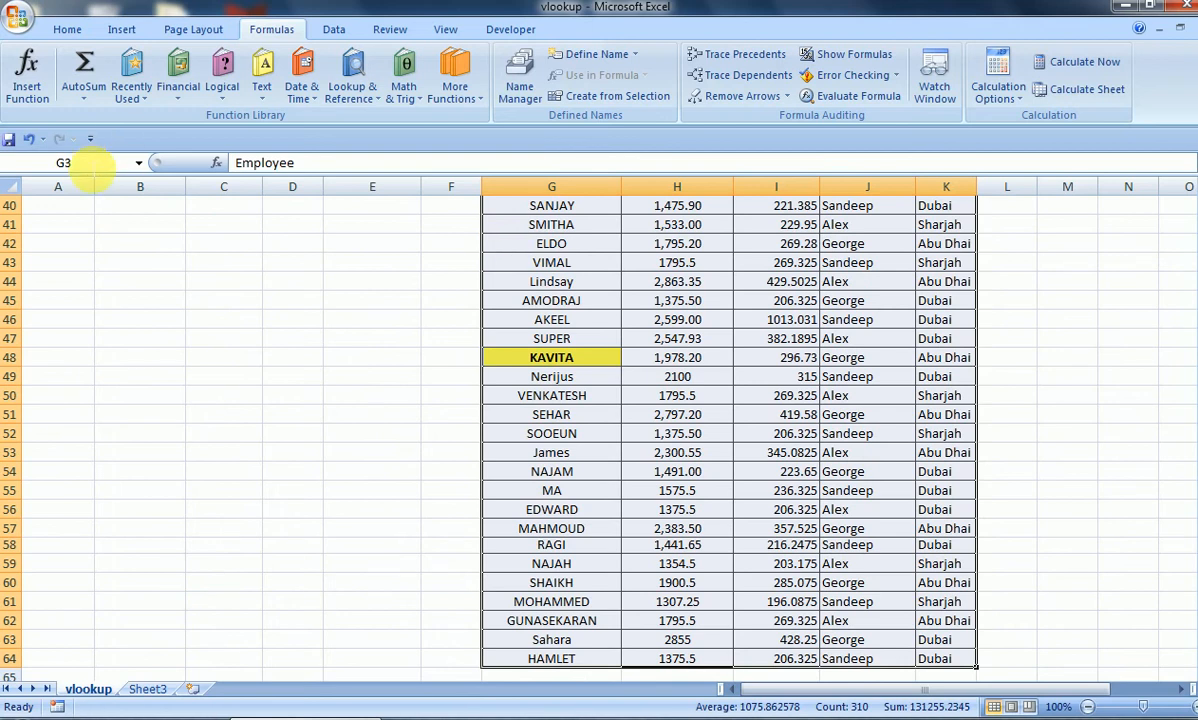
Try to name the selected data table range "My Table", with a space.
{"action": "left_click", "coordinate": [90, 165]}
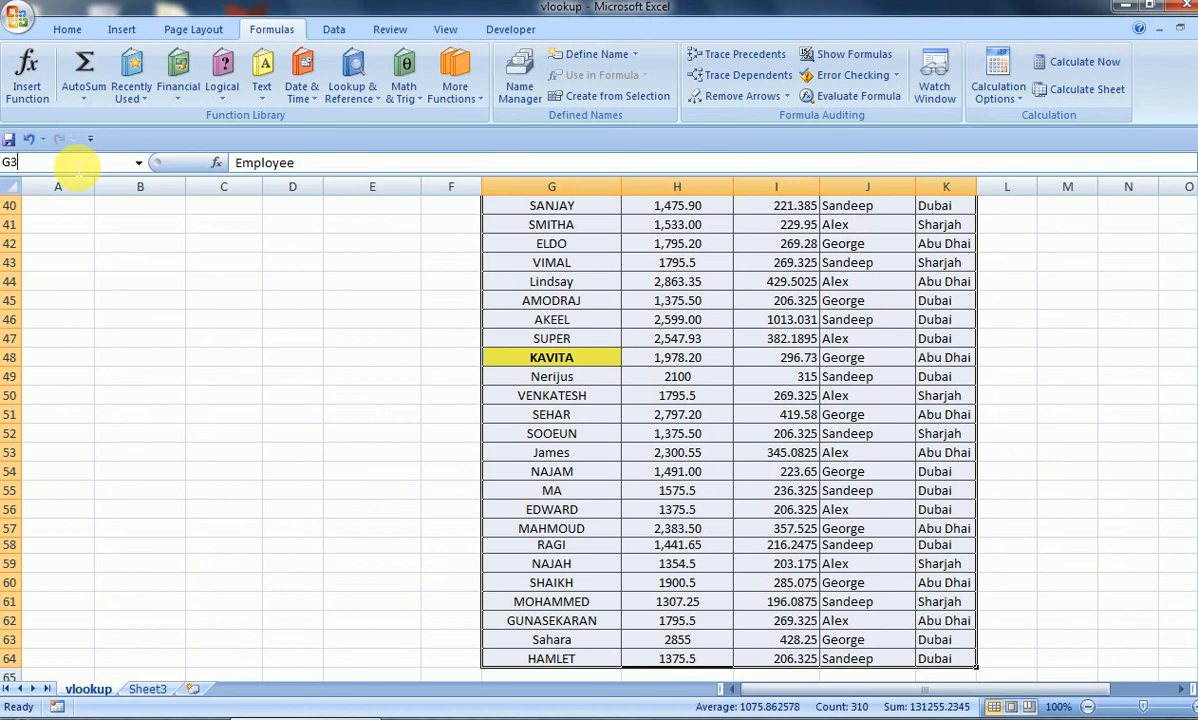
{"action": "key", "text": "BackSpace"}
{"action": "type", "text": "My Table"}
{"action": "key", "text": "Return"}
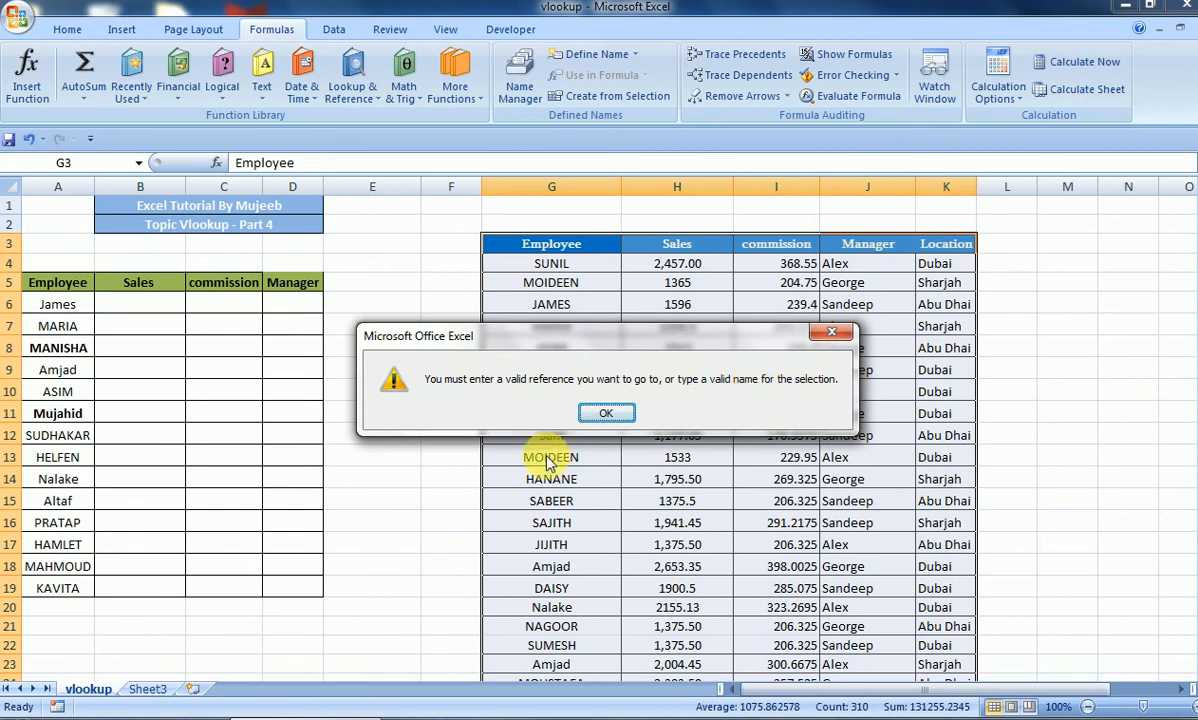
{"action": "left_click", "coordinate": [601, 414]}
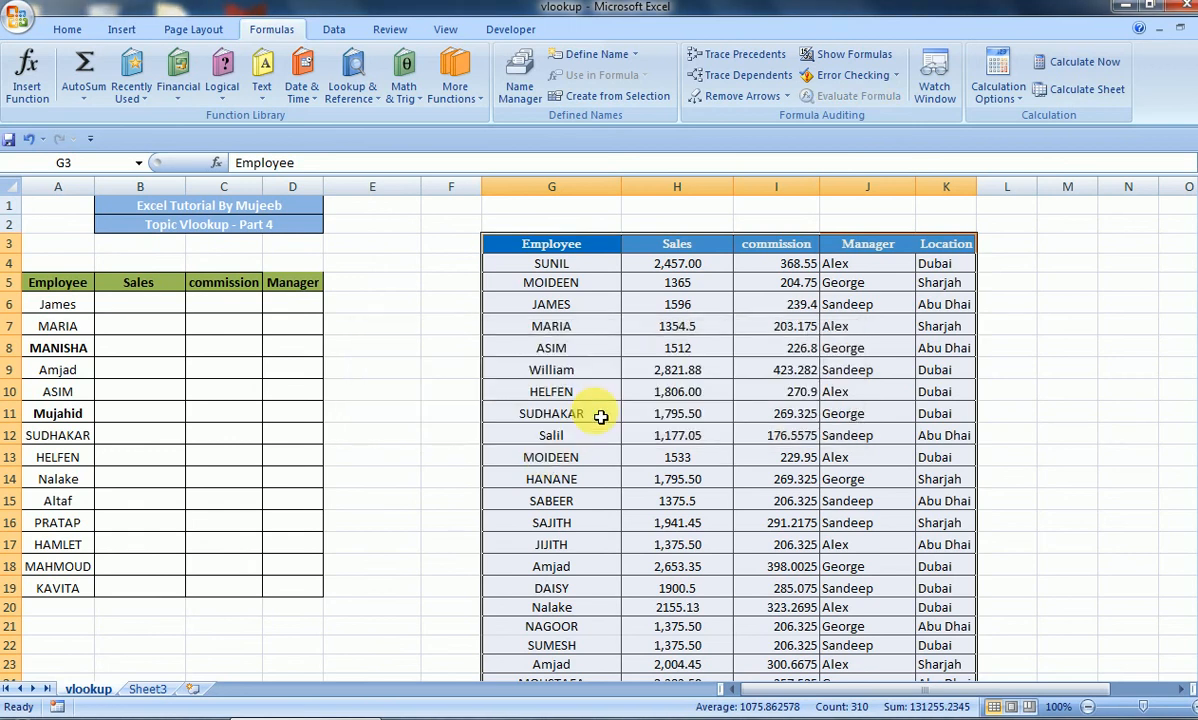
Name the selected data table range MyTable.
{"action": "left_click", "coordinate": [90, 163]}
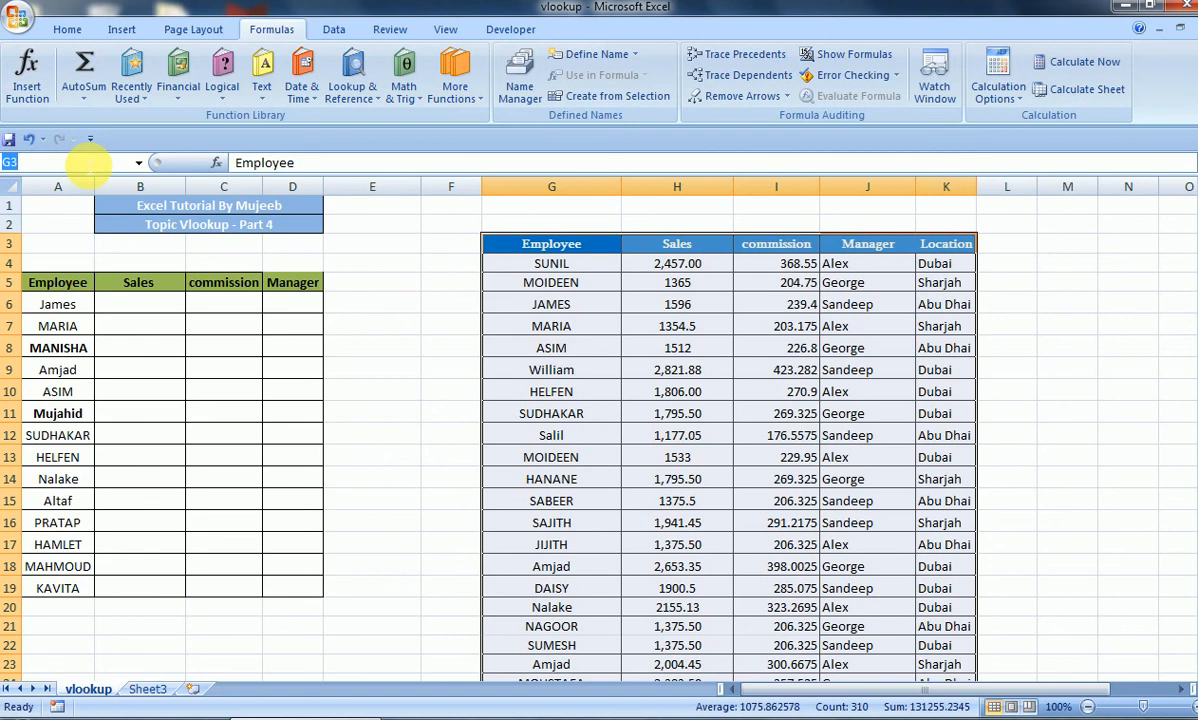
{"action": "type", "text": "MyTable"}
{"action": "key", "text": "Return"}
Reselect the full data table G3:K64, starting from its header row, to check the name assigned to it.
{"action": "left_click", "coordinate": [470, 248]}
{"action": "key", "text": "Right"}
{"action": "key", "text": "shift+Right"}
{"action": "key", "text": "shift+Right"}
{"action": "key", "text": "shift+Right"}
{"action": "key", "text": "shift+Right"}
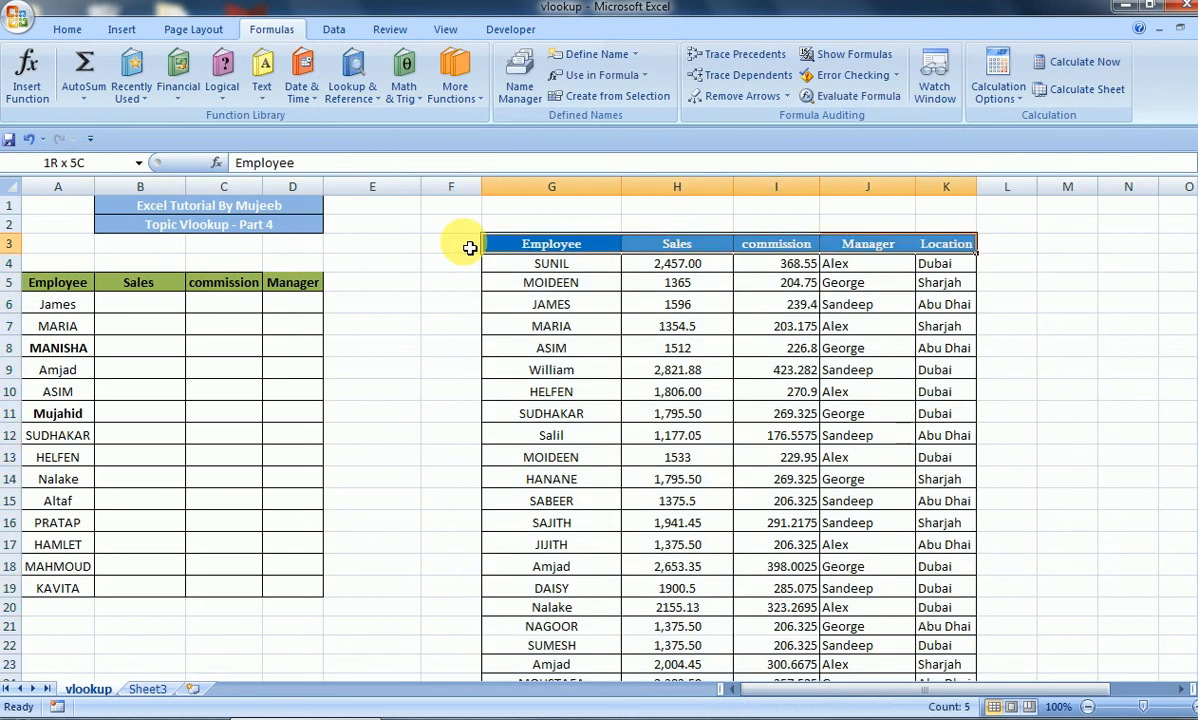
{"action": "left_click", "coordinate": [470, 248]}
{"action": "key", "text": "Right"}
{"action": "key", "text": "shift+Right"}
{"action": "key", "text": "shift+Right"}
{"action": "key", "text": "shift+Right"}
{"action": "key", "text": "shift+Right"}
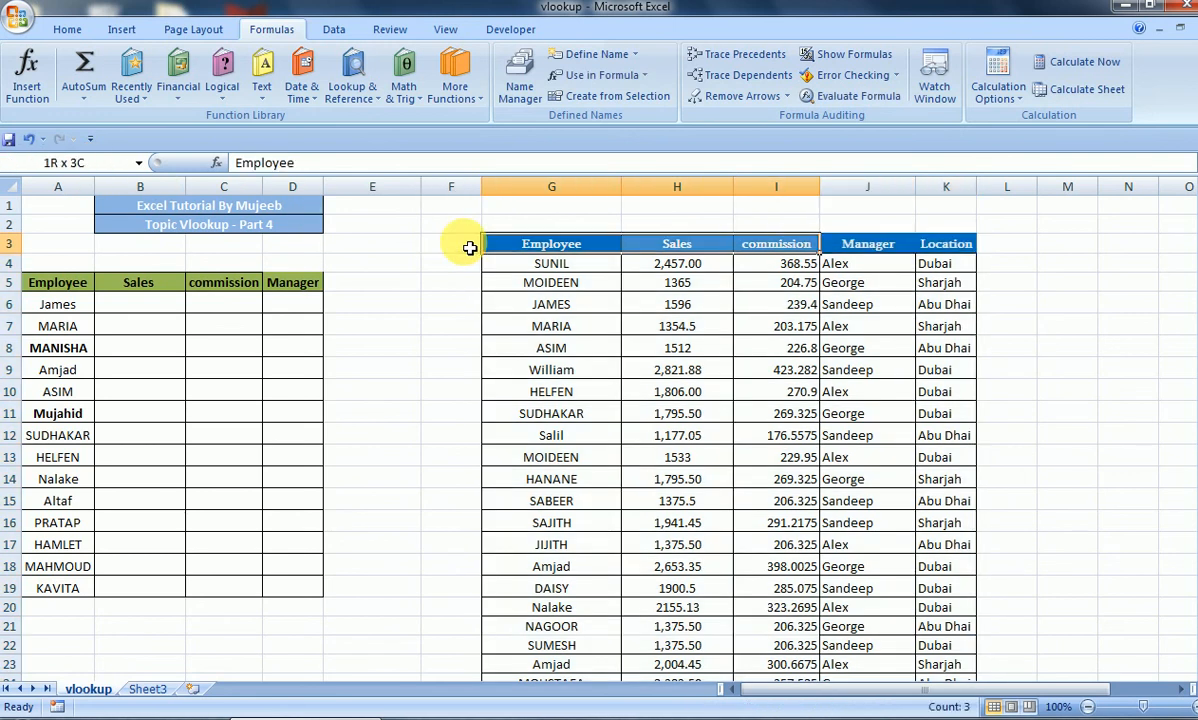
{"action": "key", "text": "ctrl+shift+Down"}
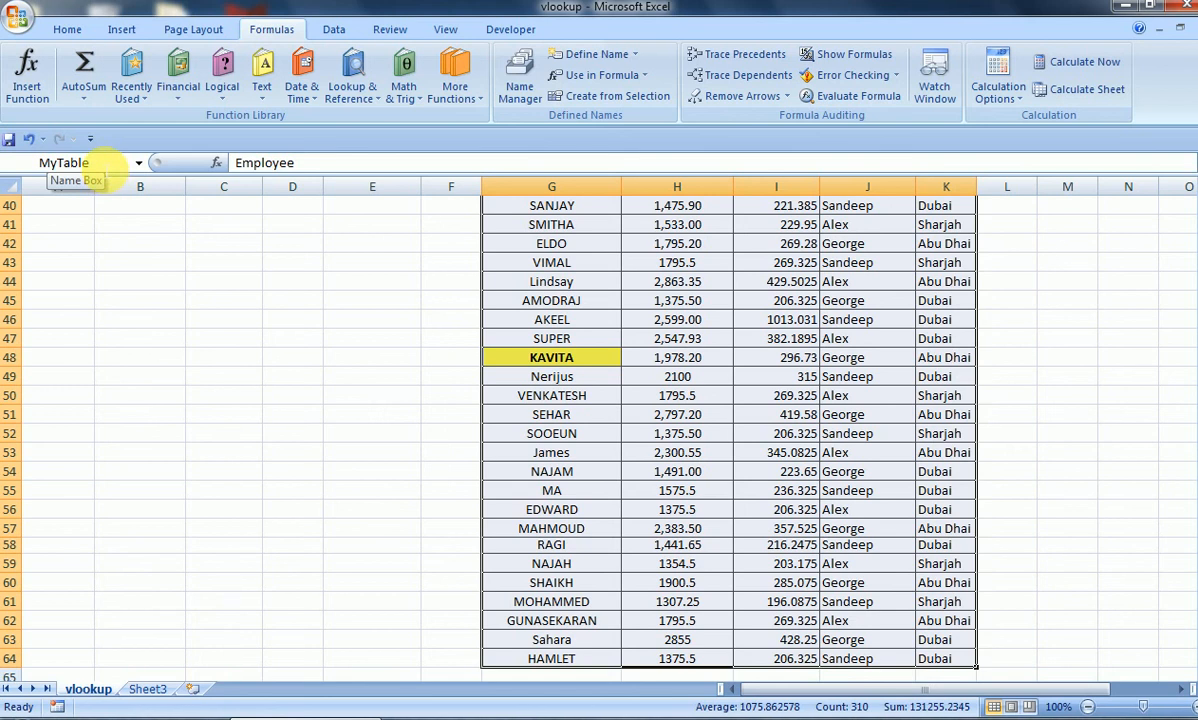
Start a VLOOKUP formula in the first Sales cell, B6, using employee cell A6 as the lookup value.
{"action": "left_click", "coordinate": [164, 246]}
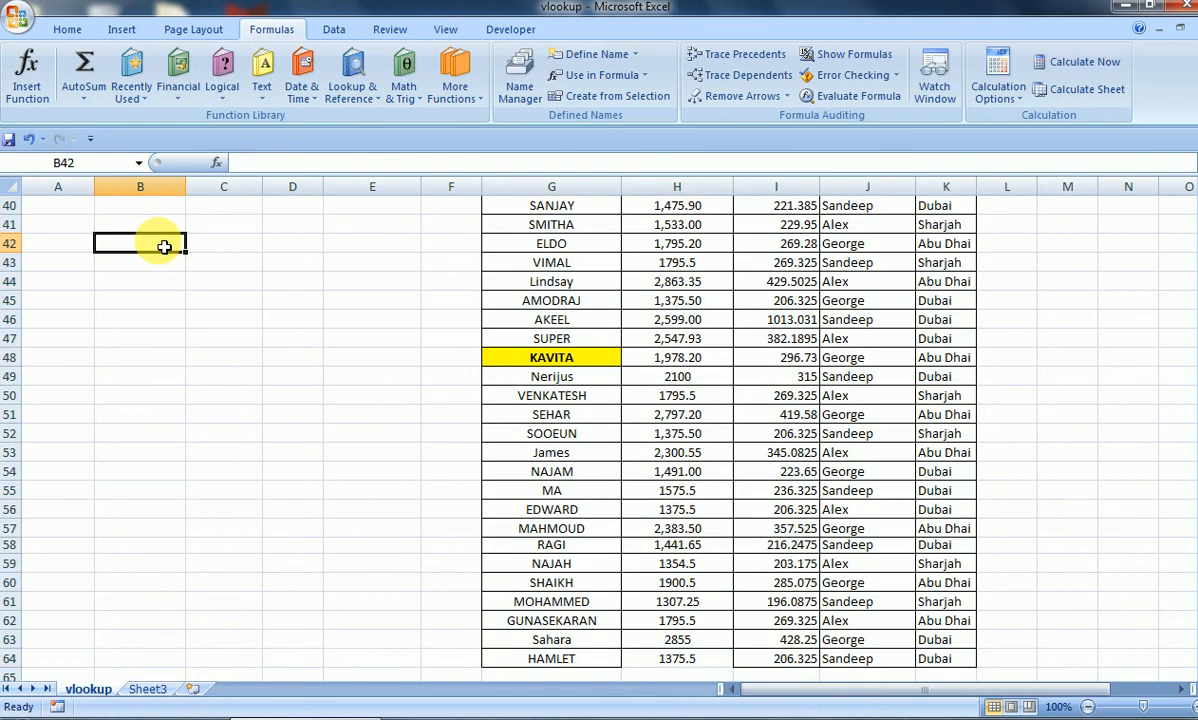
{"action": "key", "text": "ctrl+Up"}
{"action": "key", "text": "Down"}
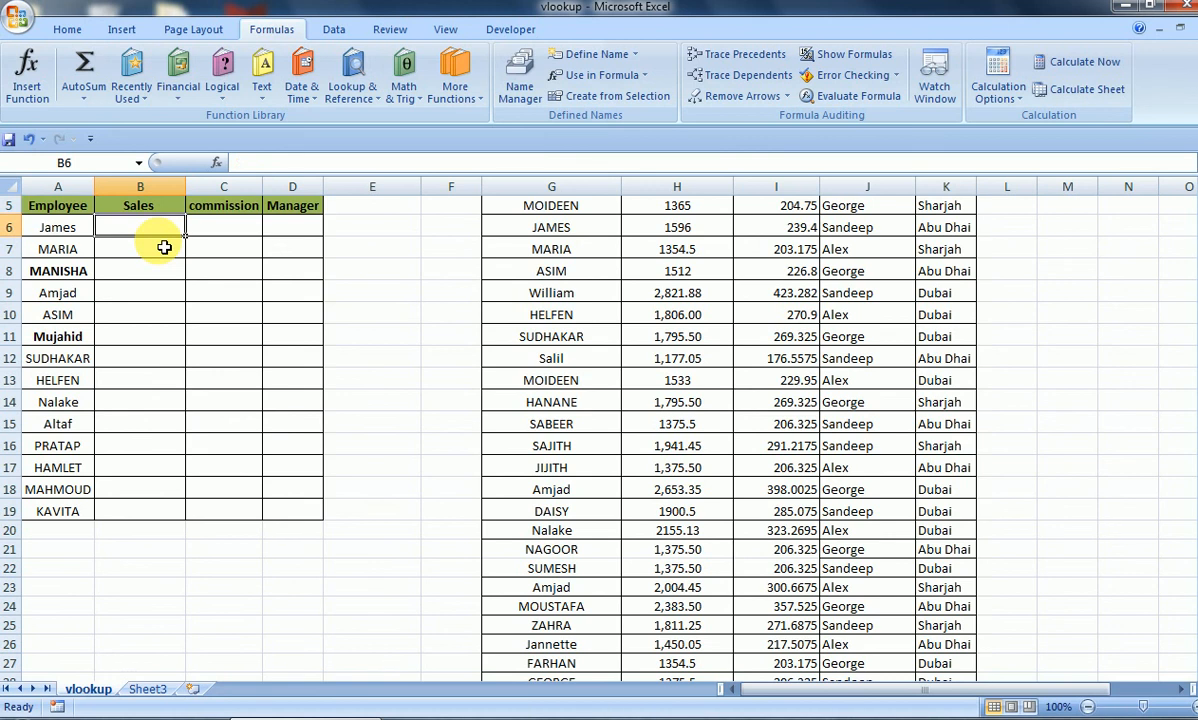
{"action": "type", "text": "=vl"}
{"action": "key", "text": "Tab"}
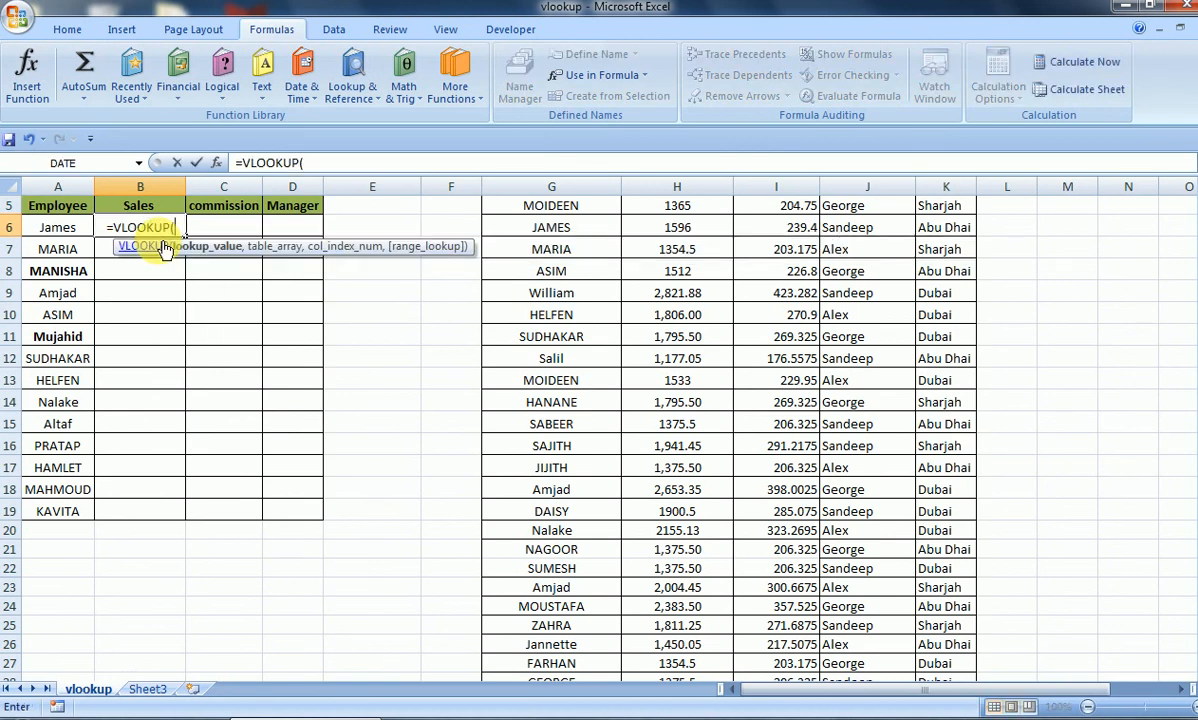
{"action": "left_click", "coordinate": [52, 232]}
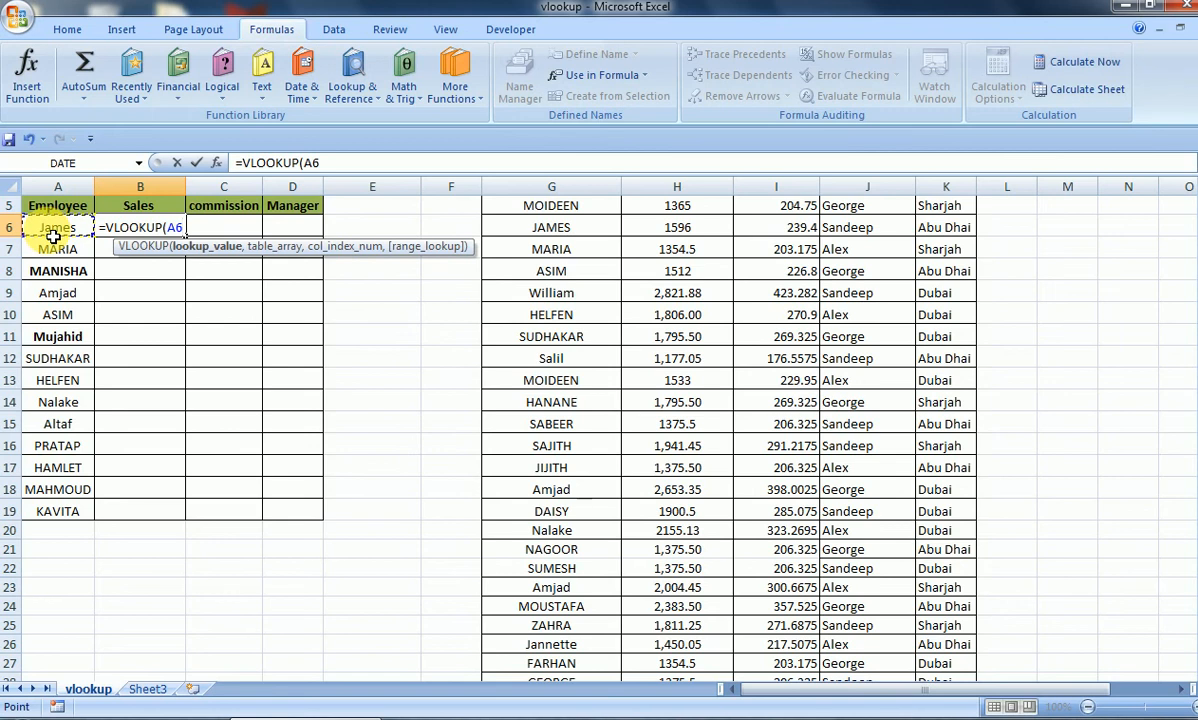
{"action": "type", "text": ","}
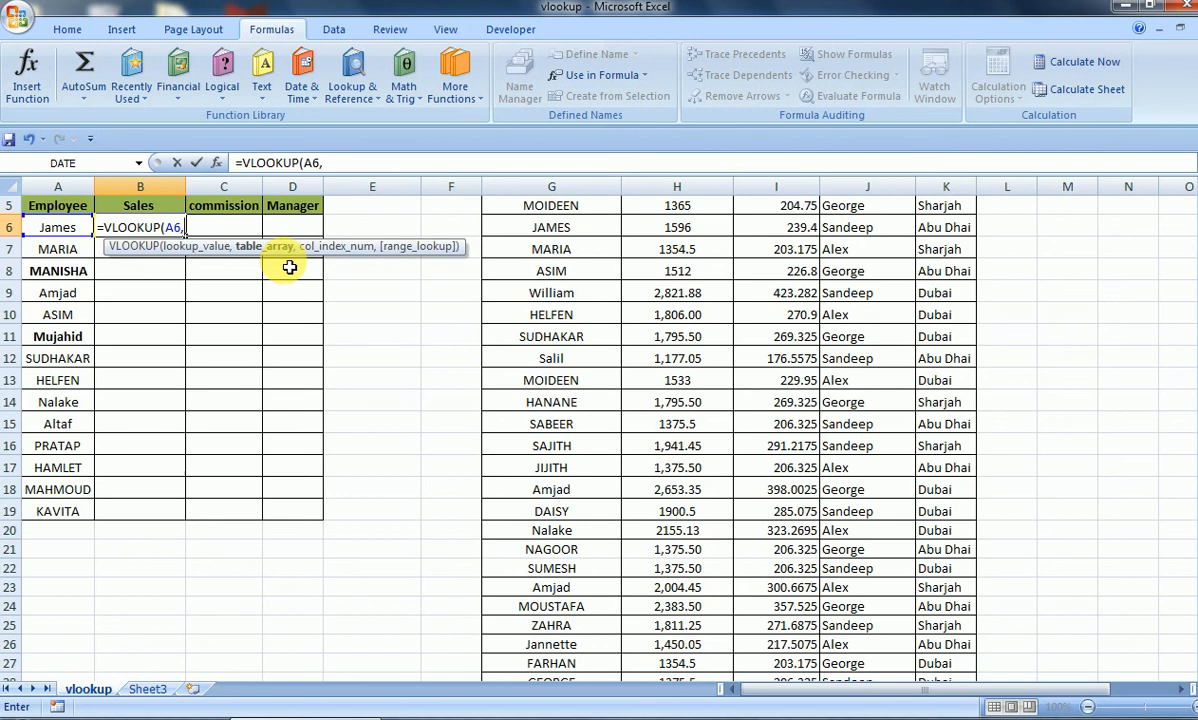
Use the named range MyTable as the table array of the B6 VLOOKUP formula.
{"action": "left_click_drag", "start_coordinate": [1197, 276], "coordinate": [1197, 214]}
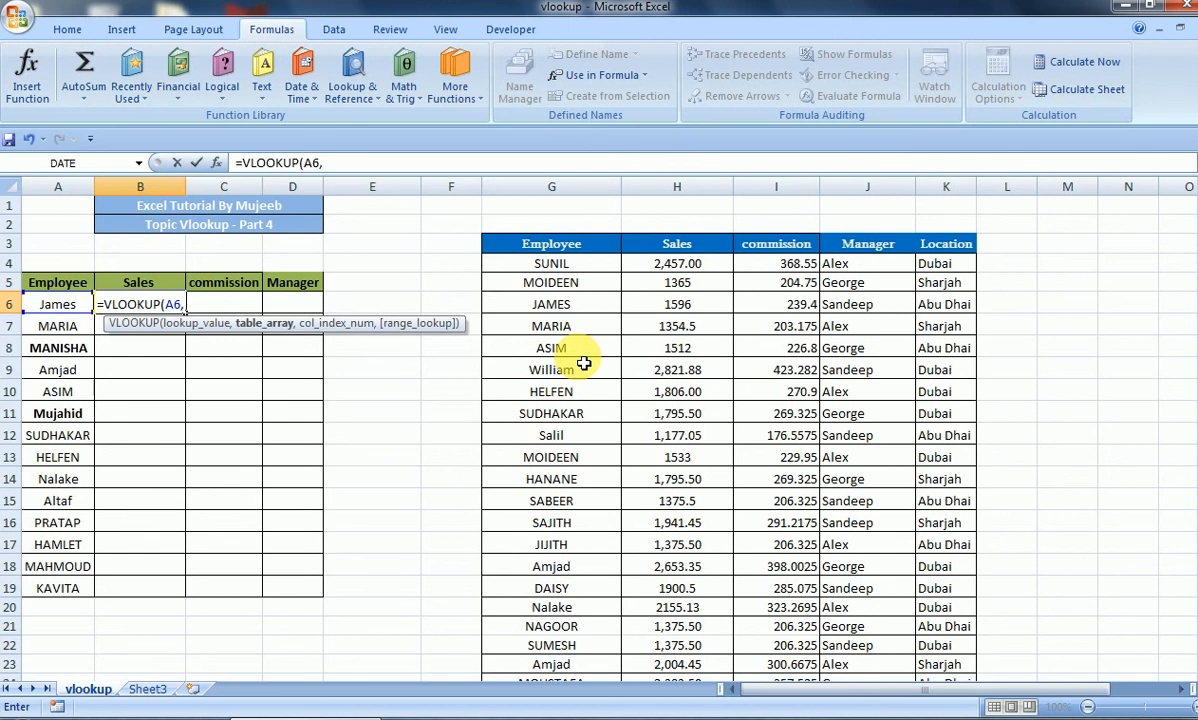
{"action": "type", "text": "m"}
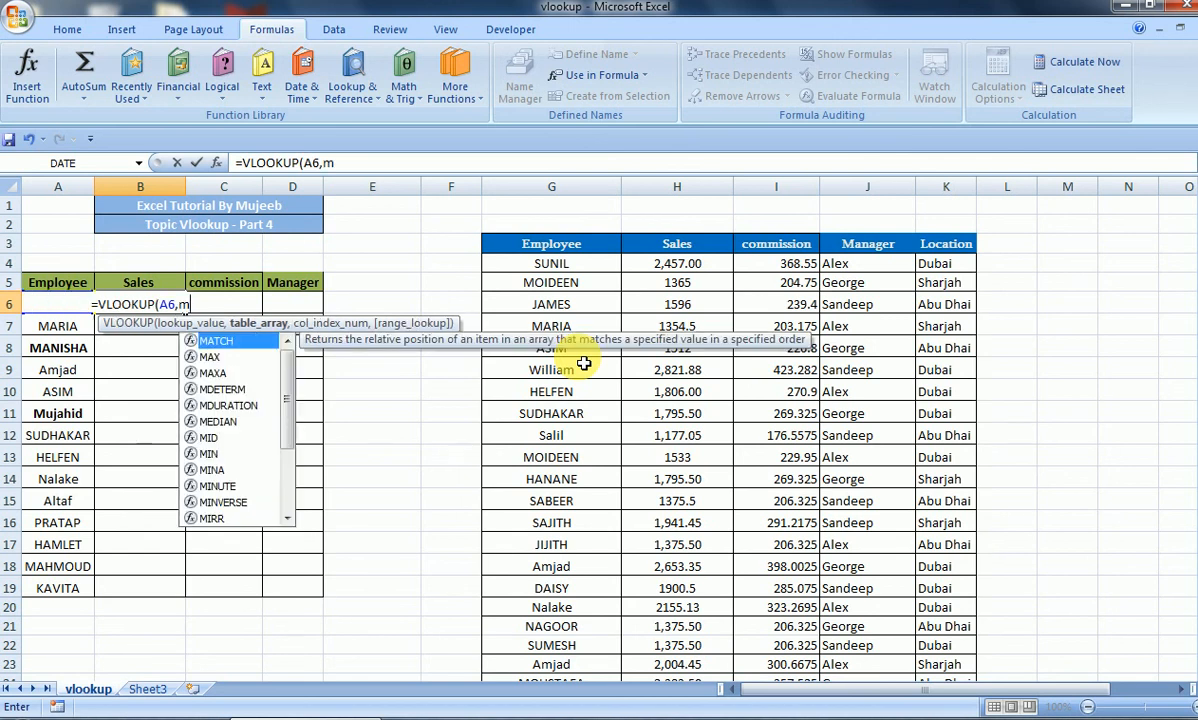
{"action": "type", "text": "y"}
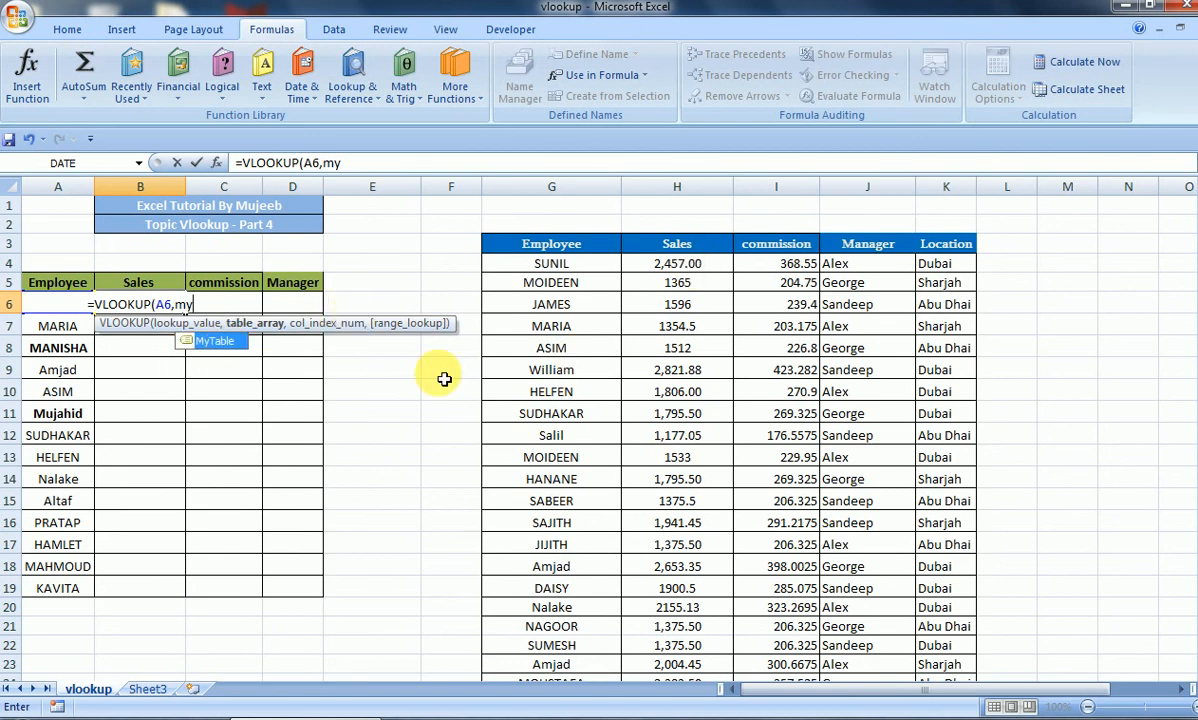
{"action": "key", "text": "Tab"}
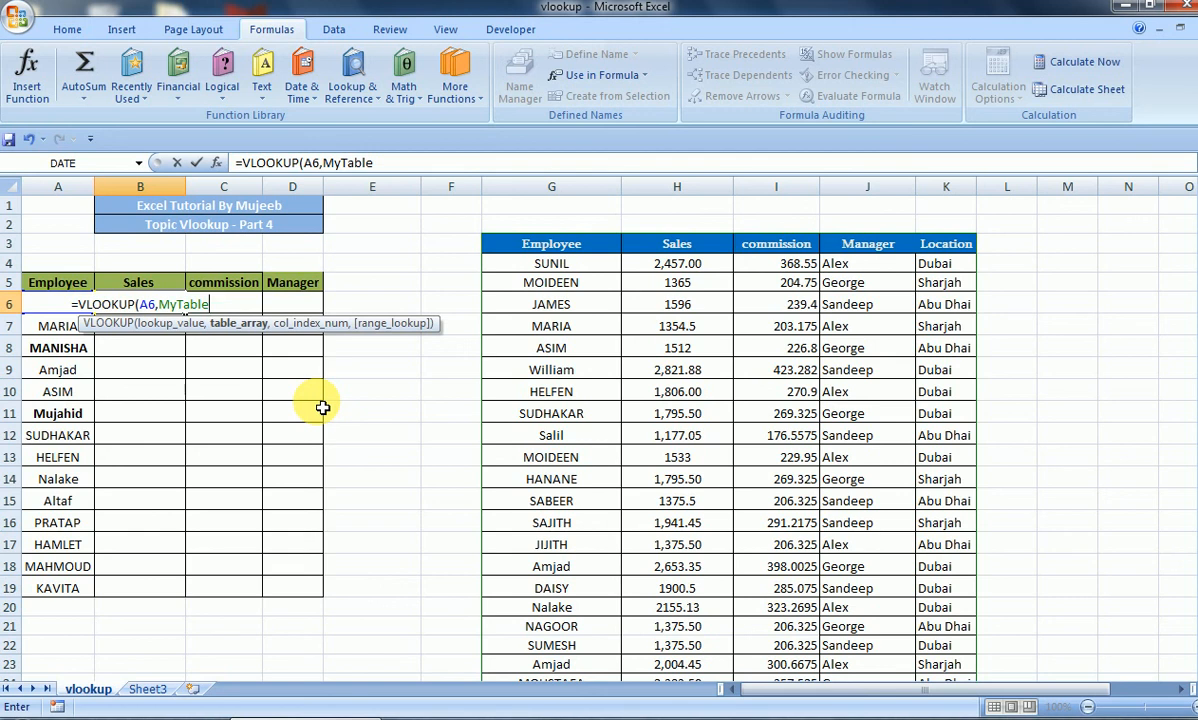
{"action": "type", "text": ","}
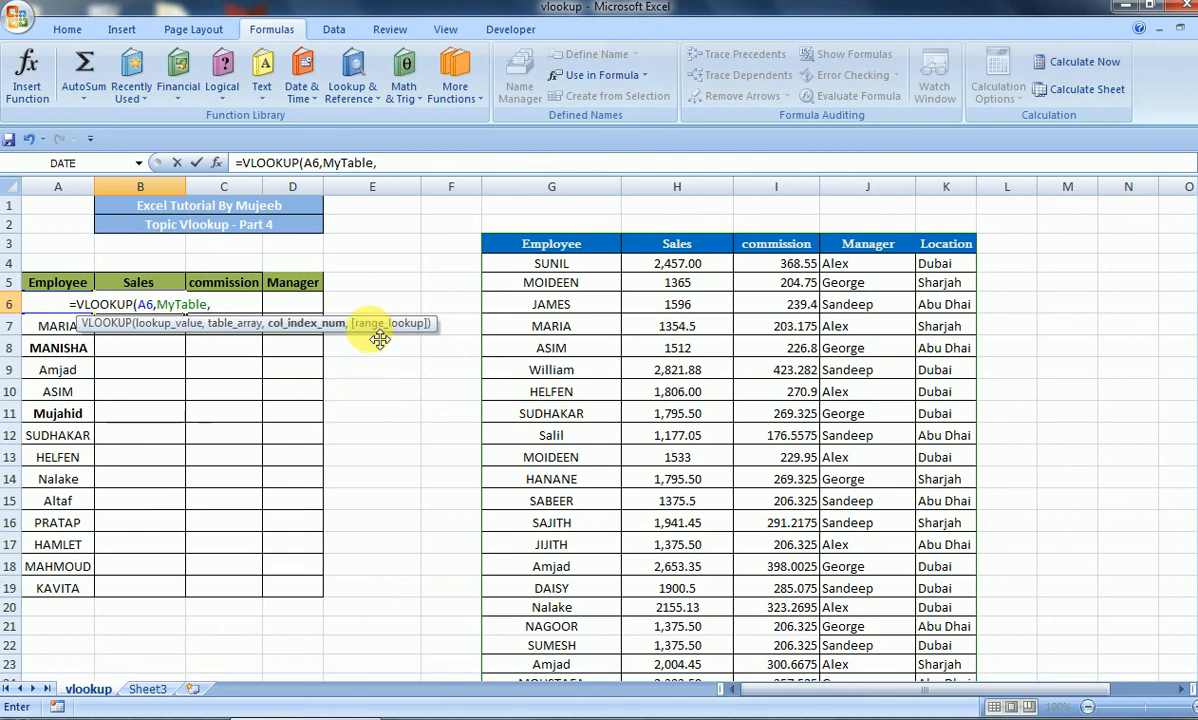
Finish the B6 formula with column index 2 and range lookup 0, and fill it down the Sales column to B19.
{"action": "type", "text": "2"}
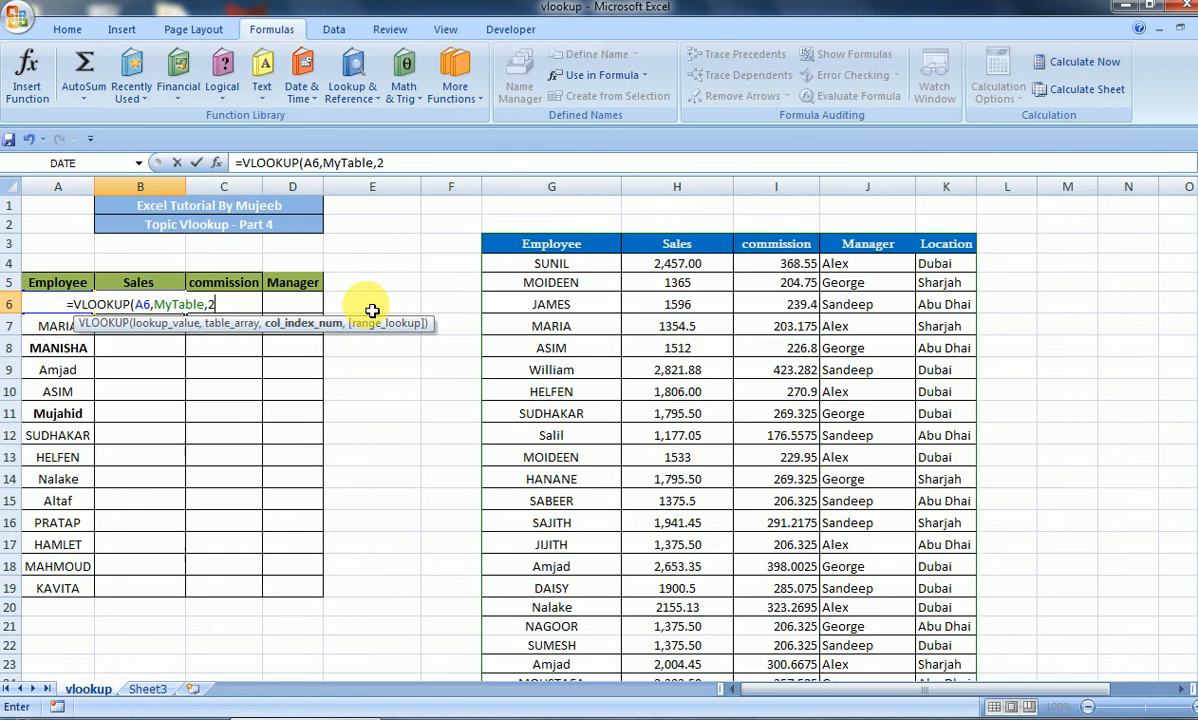
{"action": "type", "text": ",0"}
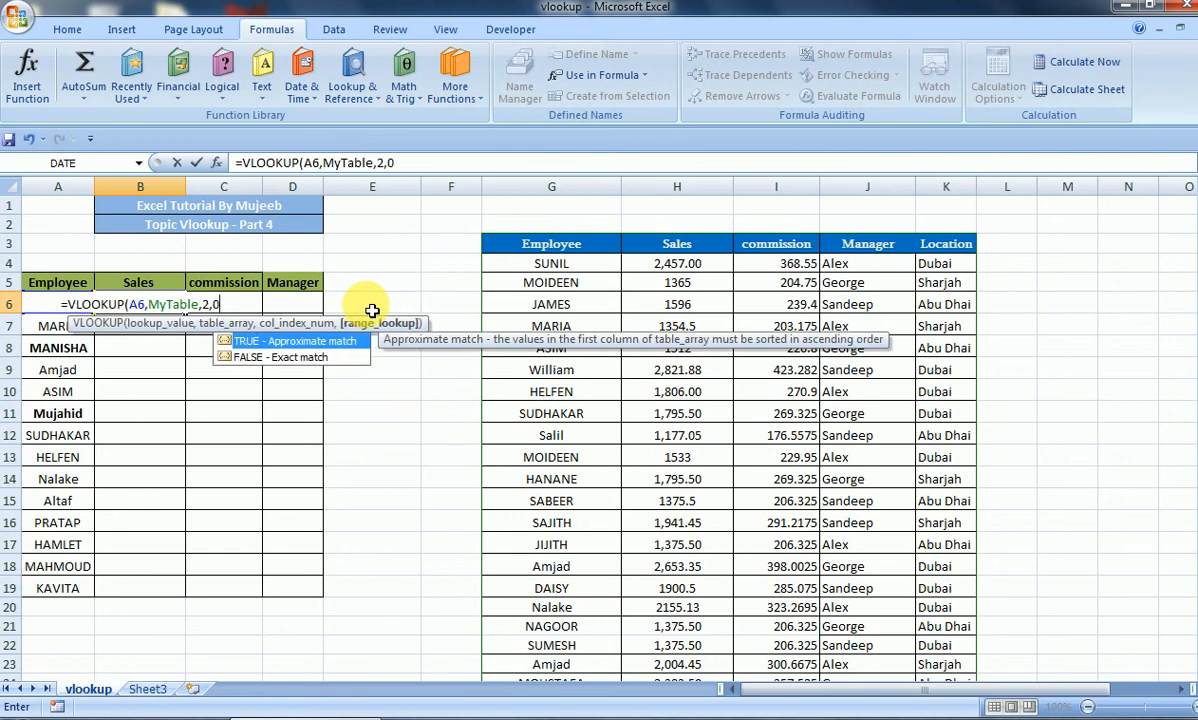
{"action": "type", "text": ")"}
{"action": "key", "text": "Return"}
{"action": "left_click", "coordinate": [130, 305]}
{"action": "double_click", "coordinate": [185, 313]}
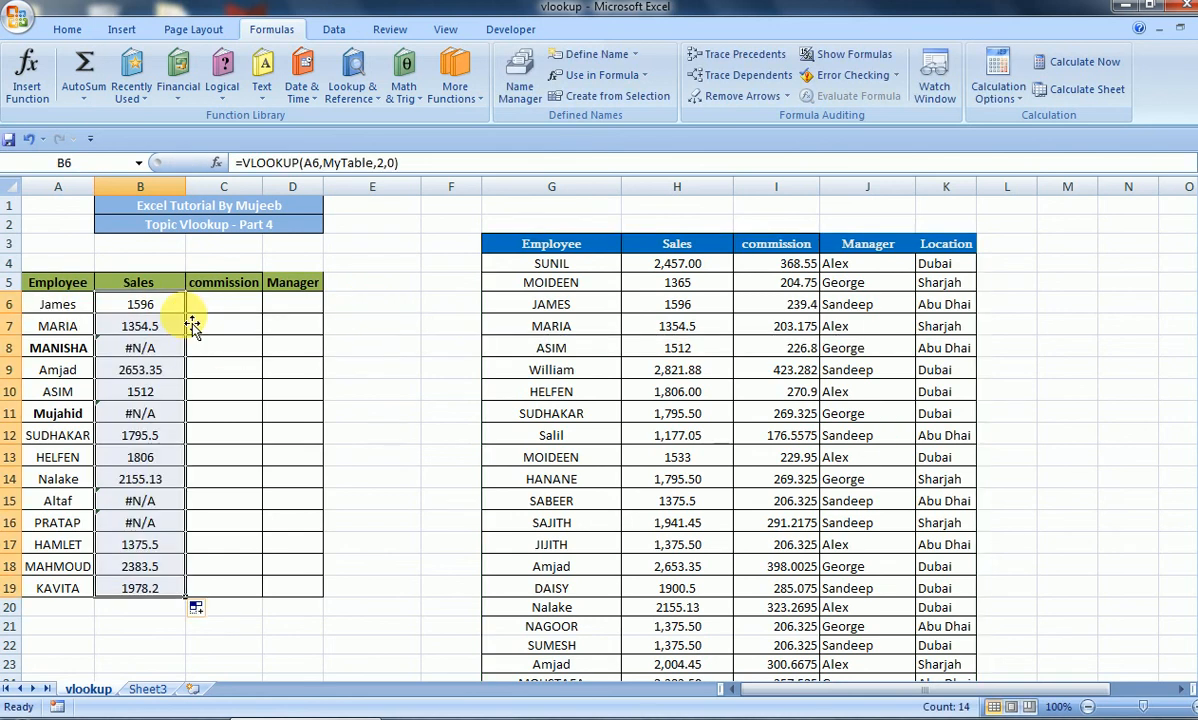
Enter =VLOOKUP(A6,MyTable,2,0) in the first commission cell, C6.
{"action": "left_click", "coordinate": [242, 302]}
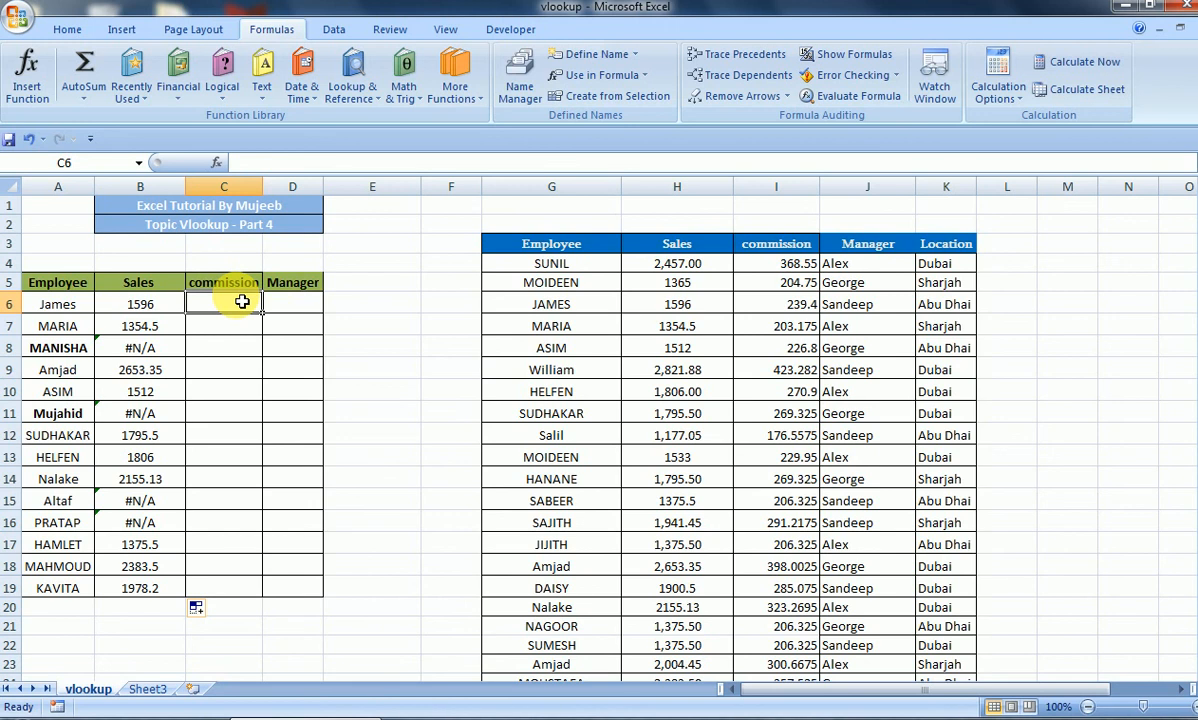
{"action": "type", "text": "=vl"}
{"action": "key", "text": "Tab"}
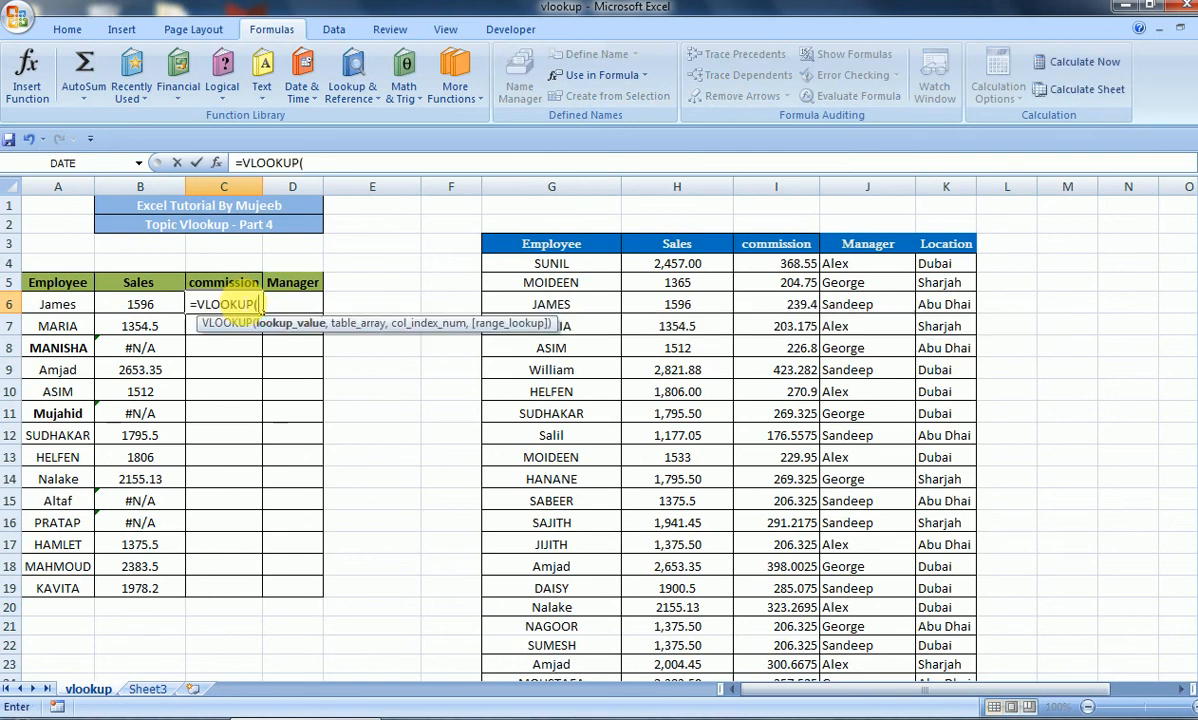
{"action": "left_click", "coordinate": [60, 308]}
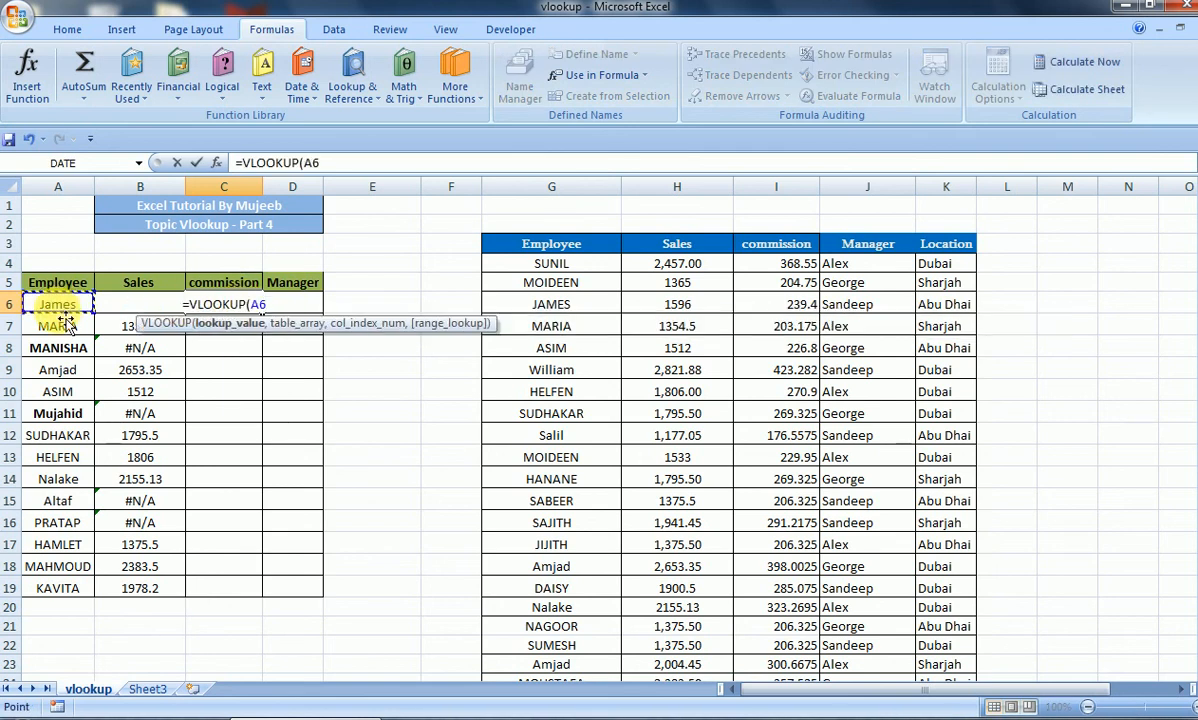
{"action": "type", "text": ",my"}
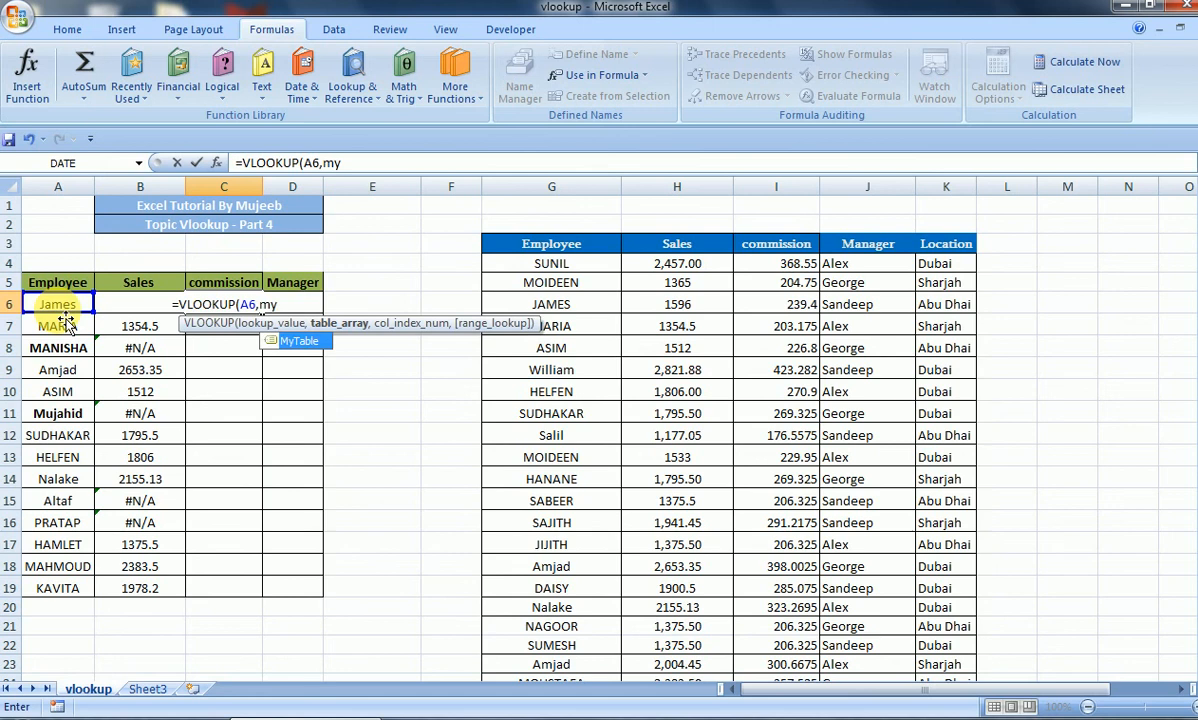
{"action": "key", "text": "Tab"}
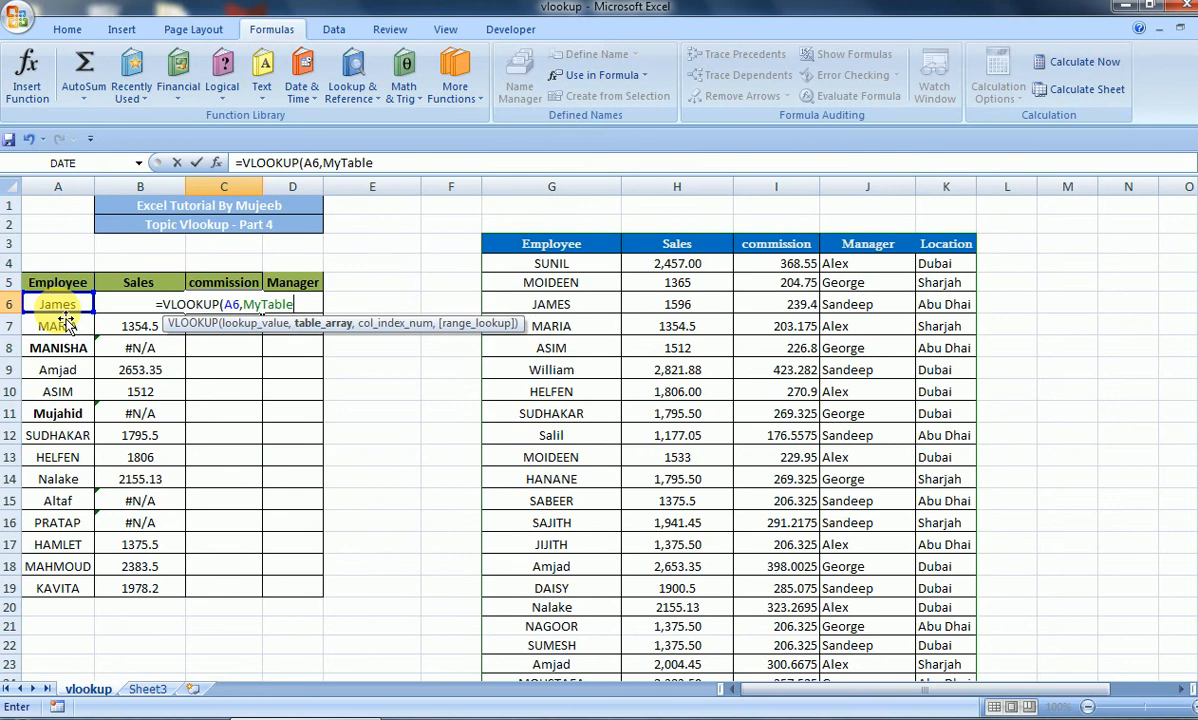
{"action": "type", "text": ",2,"}
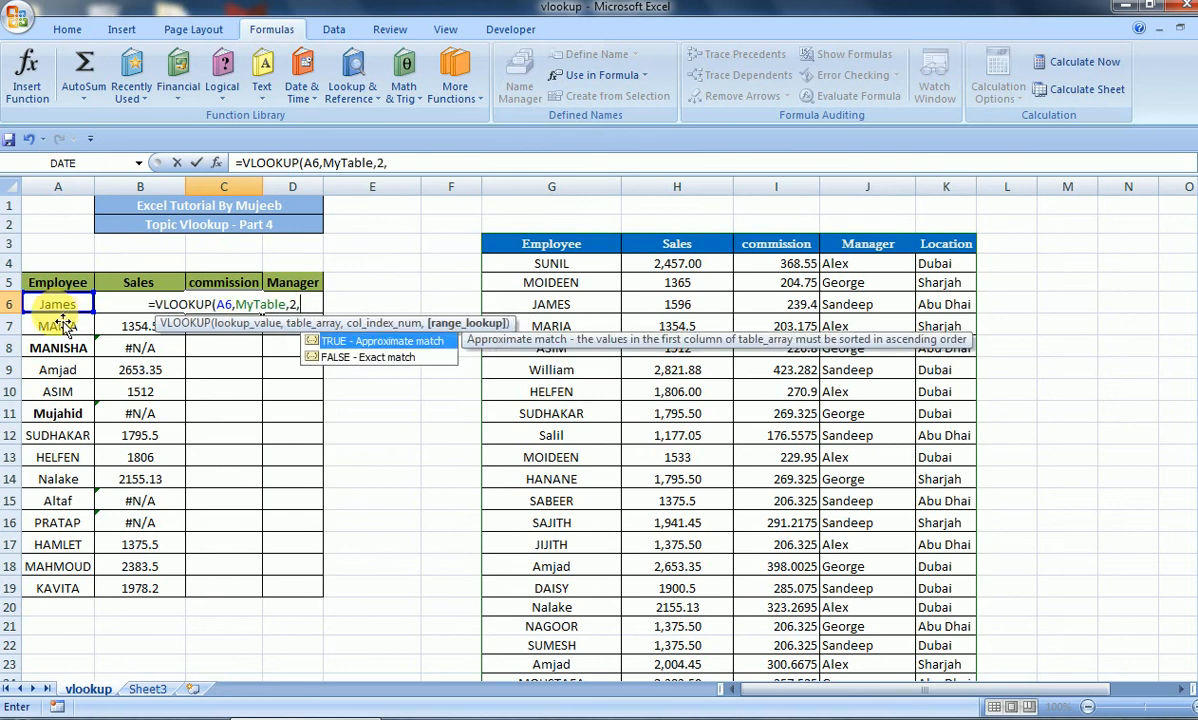
{"action": "type", "text": "0)"}
{"action": "key", "text": "Return"}
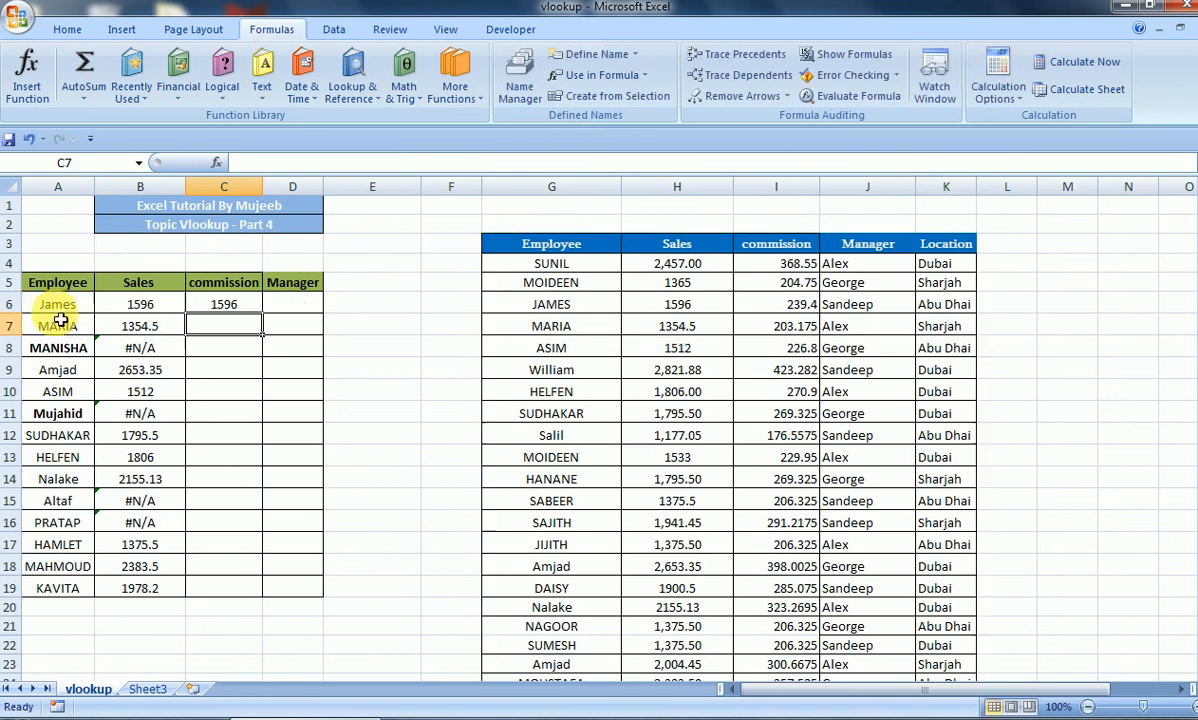
Fill the C6 formula down the commission column to C19 and reselect C6.
{"action": "left_click", "coordinate": [216, 307]}
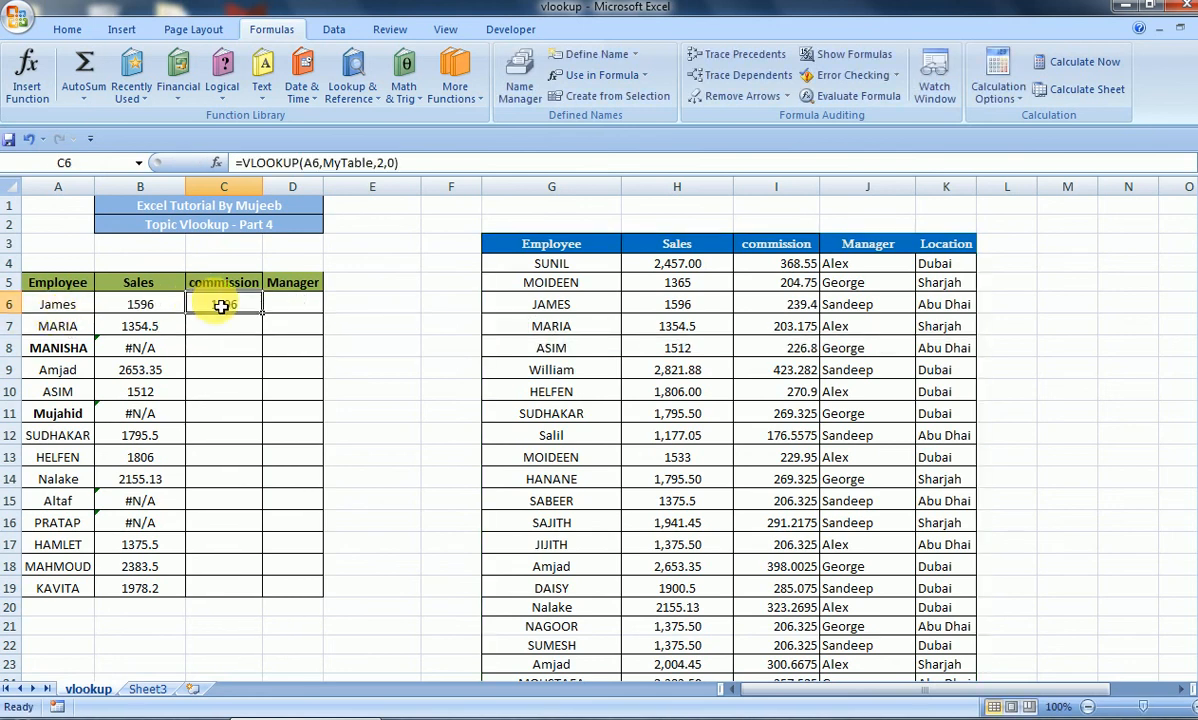
{"action": "double_click", "coordinate": [270, 322]}
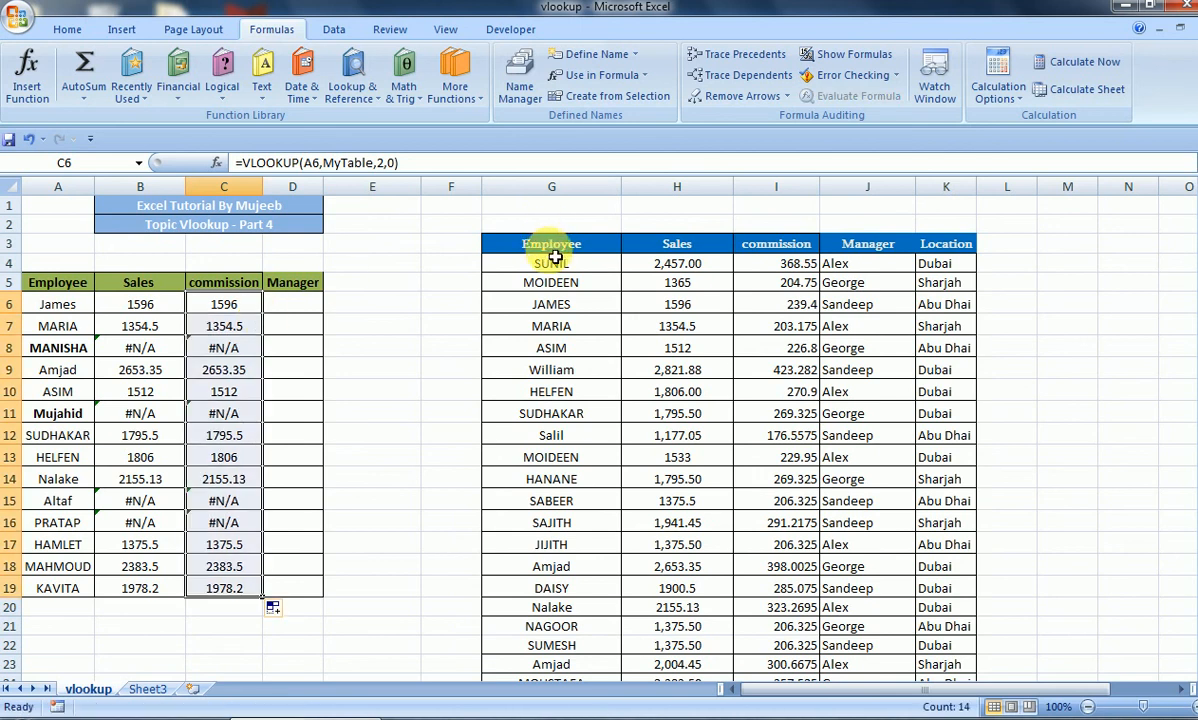
{"action": "left_click", "coordinate": [214, 307]}
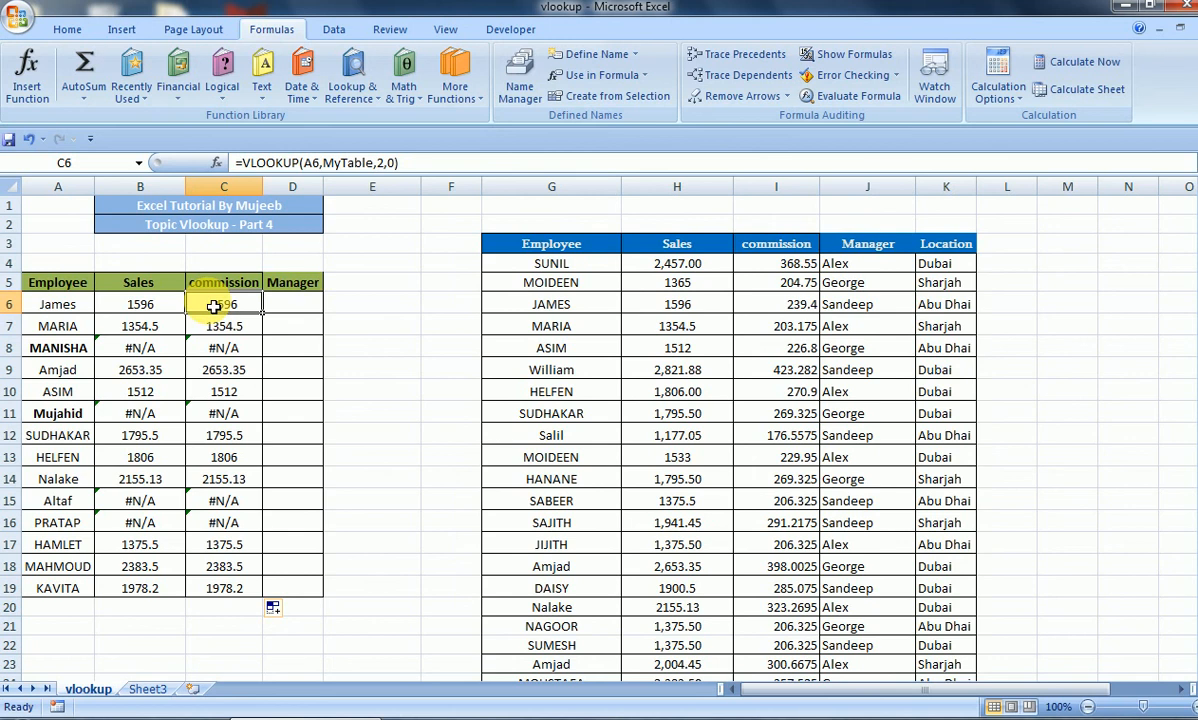